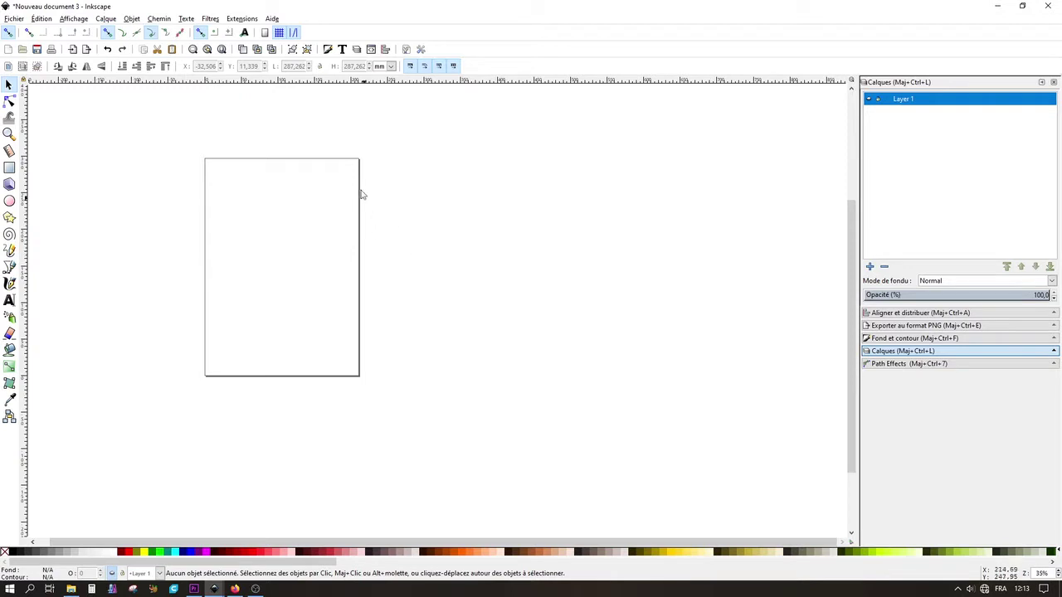
Show Layer 1, then subtract the black 0 from the grey square with Difference, leaving a ring-shaped hole
{"action": "left_click", "coordinate": [869, 100]}
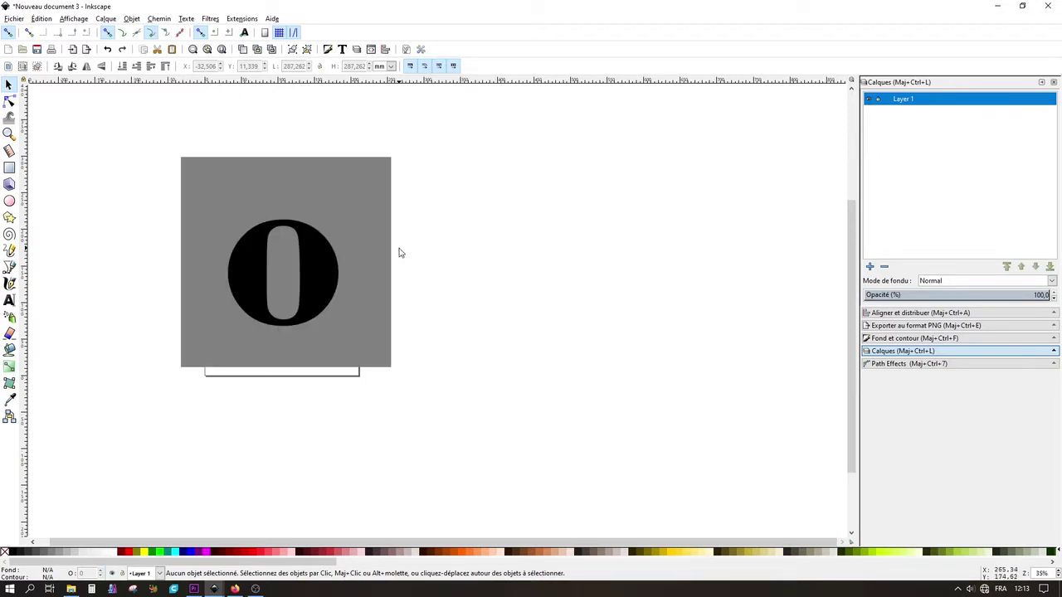
{"action": "left_click_drag", "start_coordinate": [279, 309], "coordinate": [363, 307]}
{"action": "scroll", "coordinate": [402, 239], "scroll_direction": "up", "scroll_amount": 2, "text": "ctrl"}
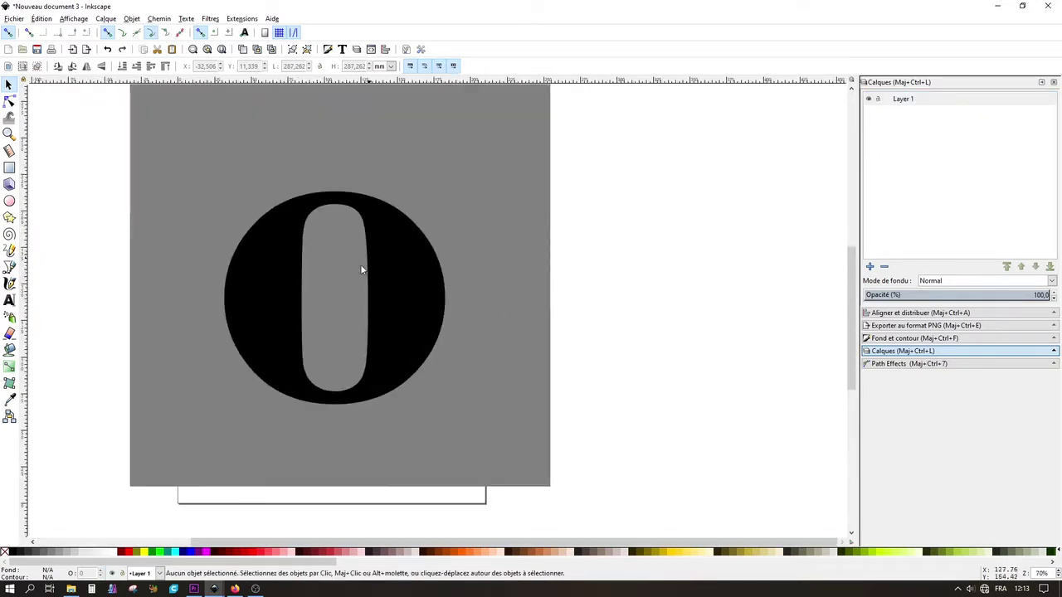
{"action": "scroll", "coordinate": [362, 286], "scroll_direction": "down", "scroll_amount": 1, "text": "ctrl"}
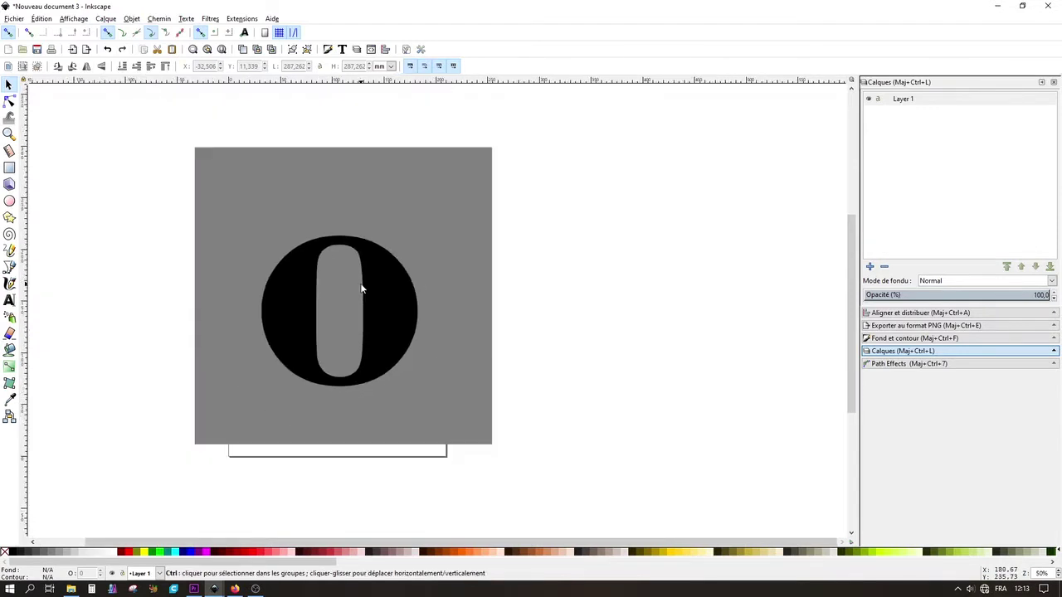
{"action": "left_click_drag", "start_coordinate": [166, 139], "coordinate": [574, 516]}
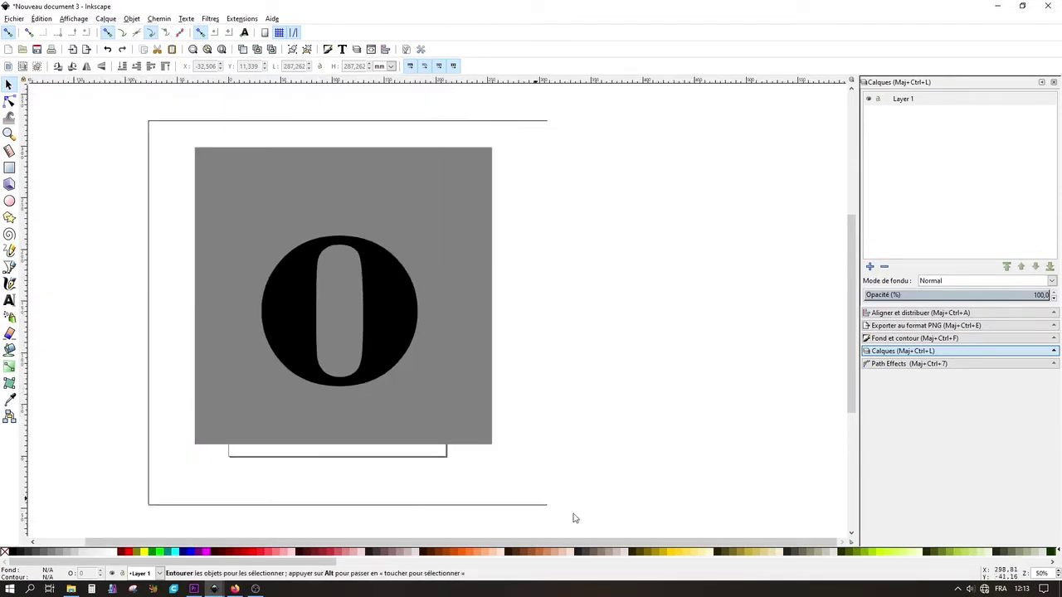
{"action": "left_click", "coordinate": [152, 19]}
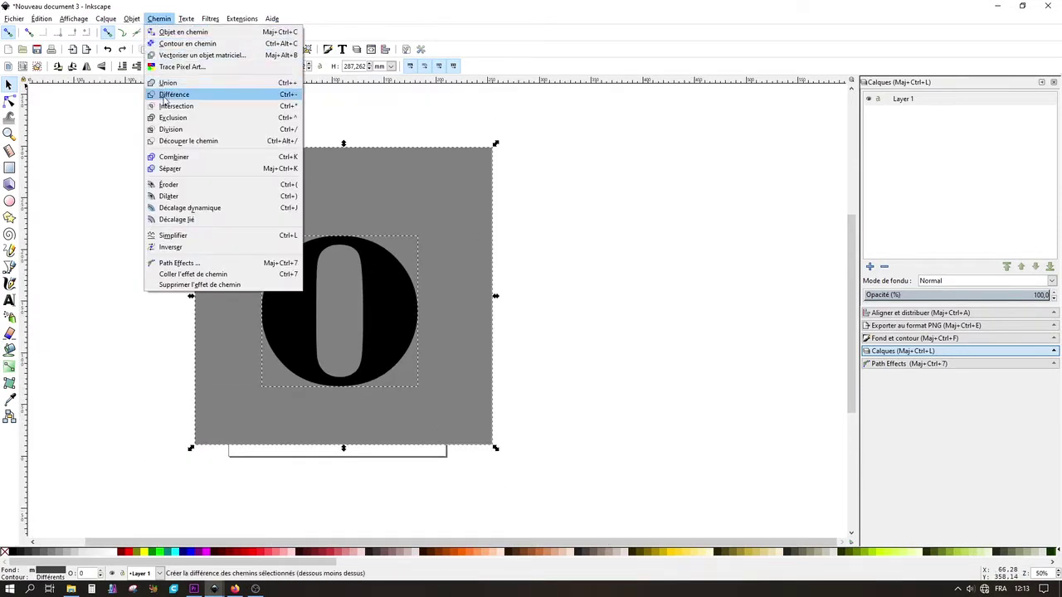
{"action": "left_click", "coordinate": [166, 96]}
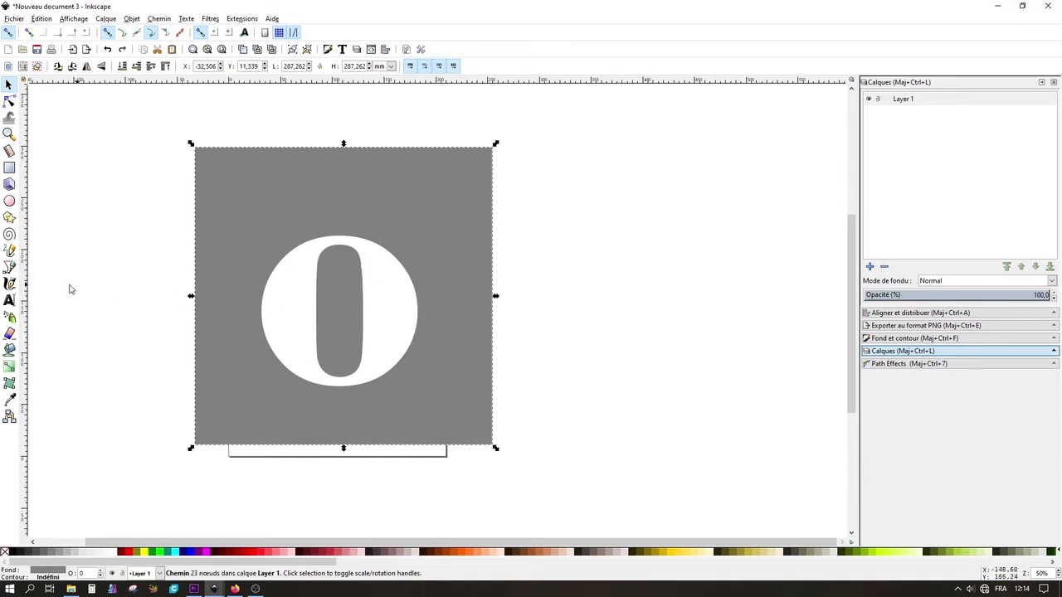
Paint-bucket the grey area around the circle red, keeping the 0's inner oval grey
{"action": "left_click", "coordinate": [126, 284]}
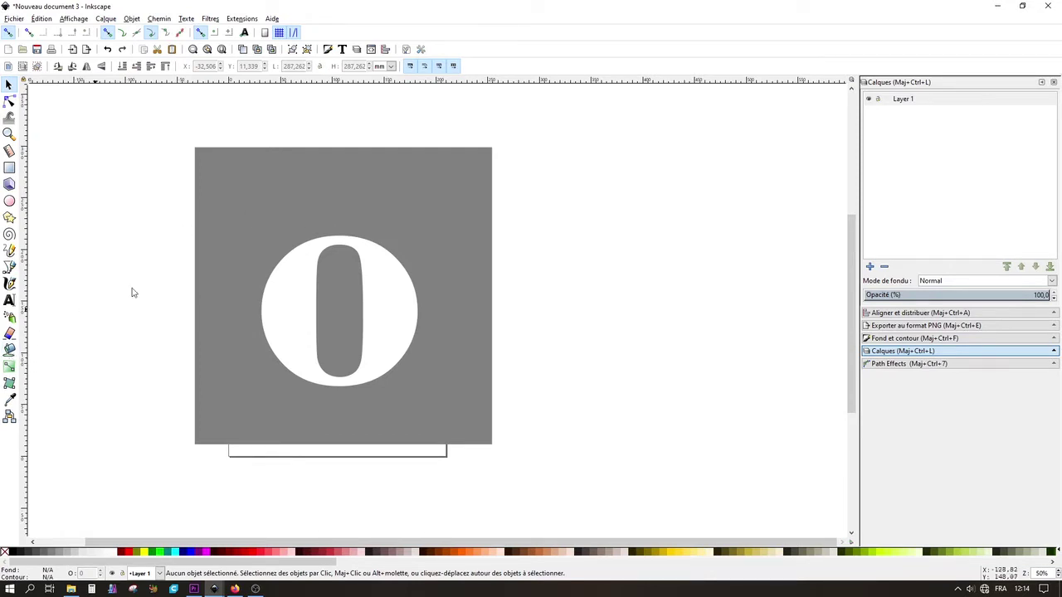
{"action": "left_click", "coordinate": [9, 350]}
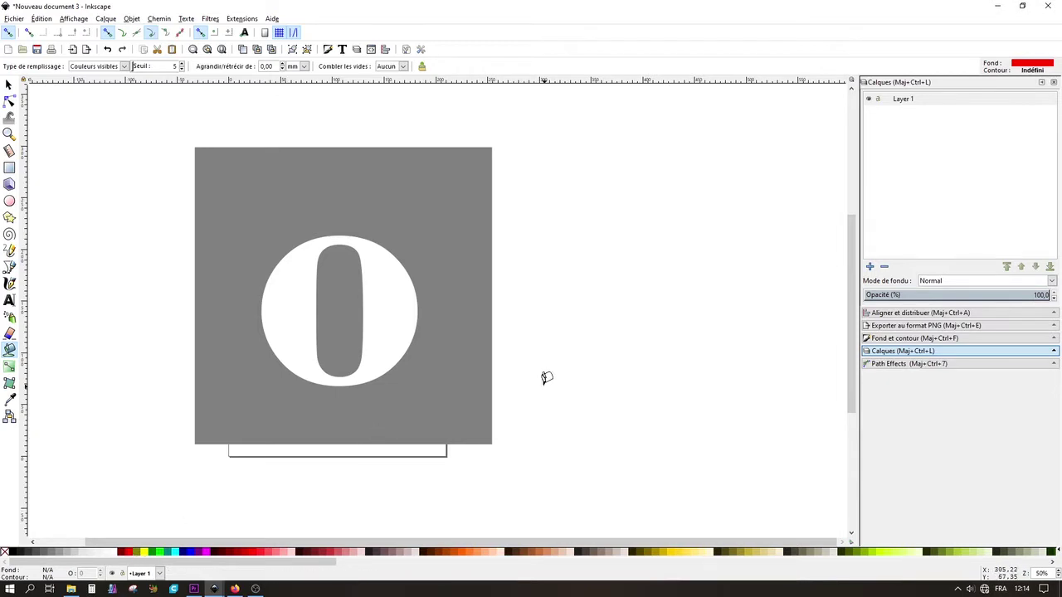
{"action": "left_click", "coordinate": [484, 364]}
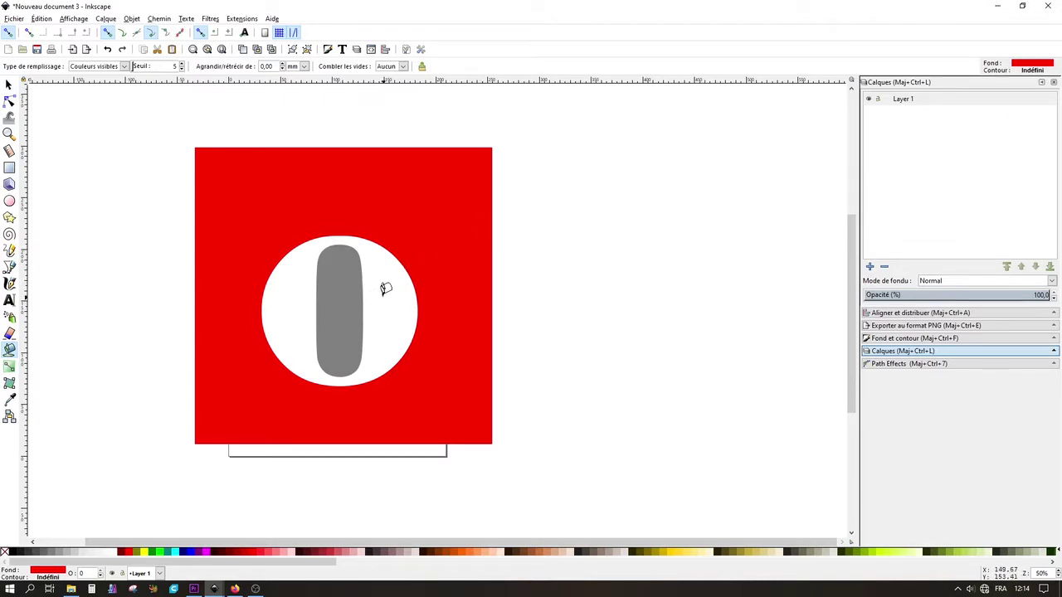
{"action": "left_click", "coordinate": [8, 84]}
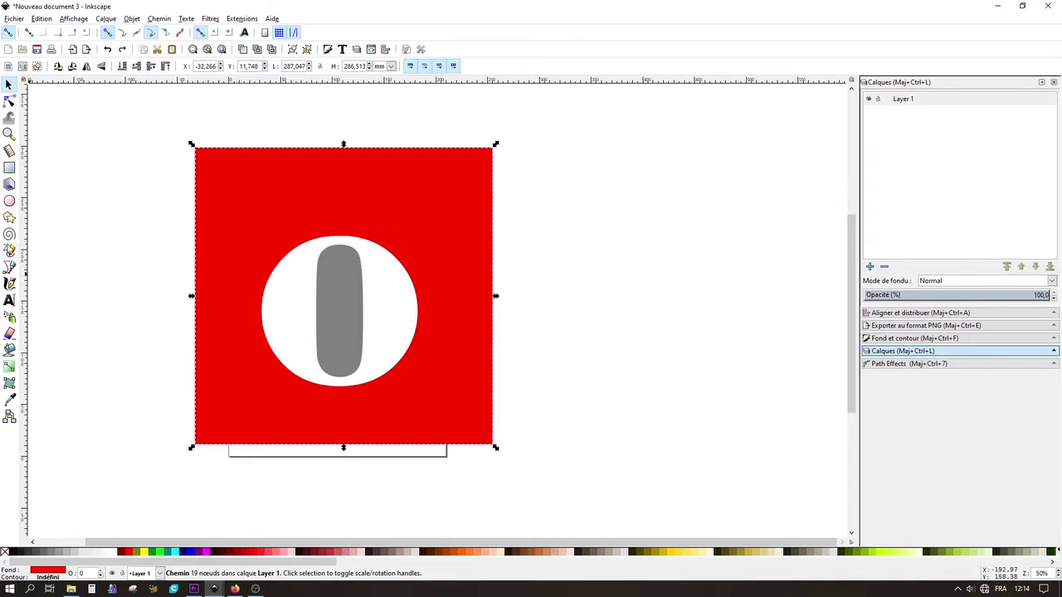
Draw a tall narrow rectangle through the 0 and trim it to fit inside the square
{"action": "left_click", "coordinate": [9, 167]}
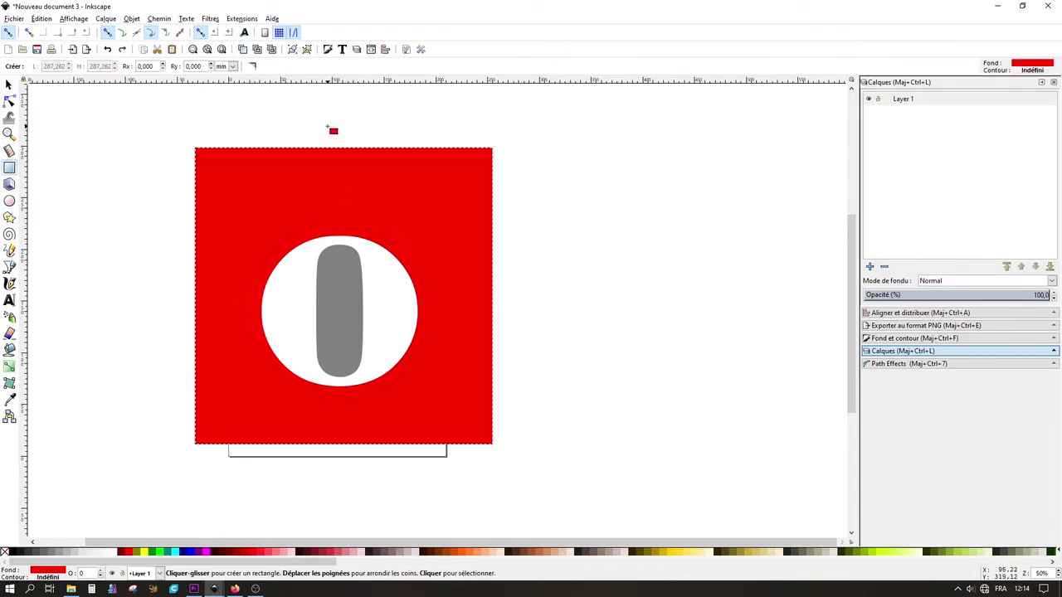
{"action": "left_click_drag", "start_coordinate": [328, 126], "coordinate": [349, 474]}
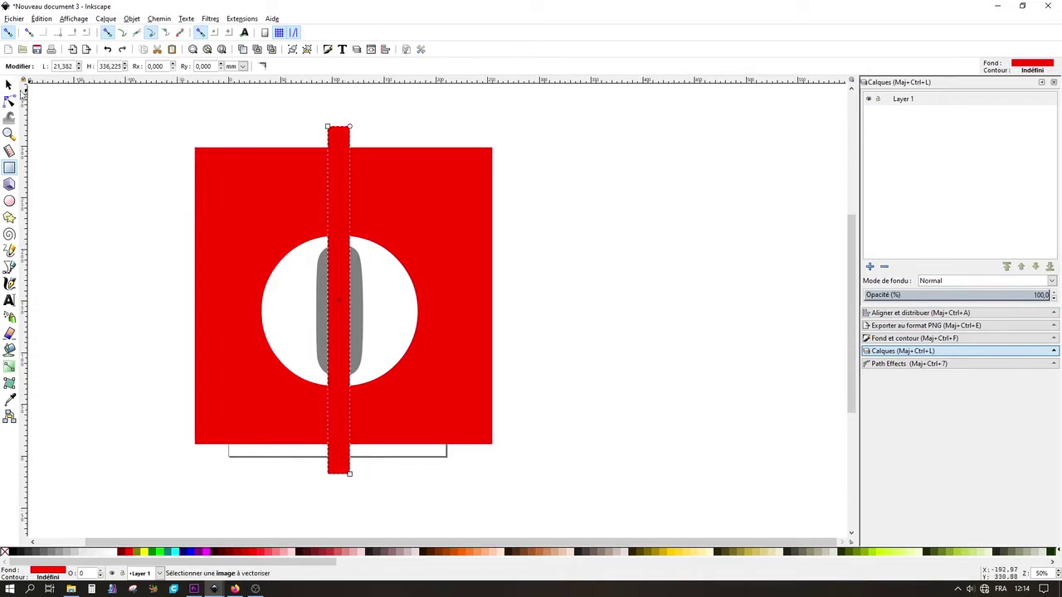
{"action": "left_click", "coordinate": [9, 83]}
{"action": "left_click", "coordinate": [338, 138]}
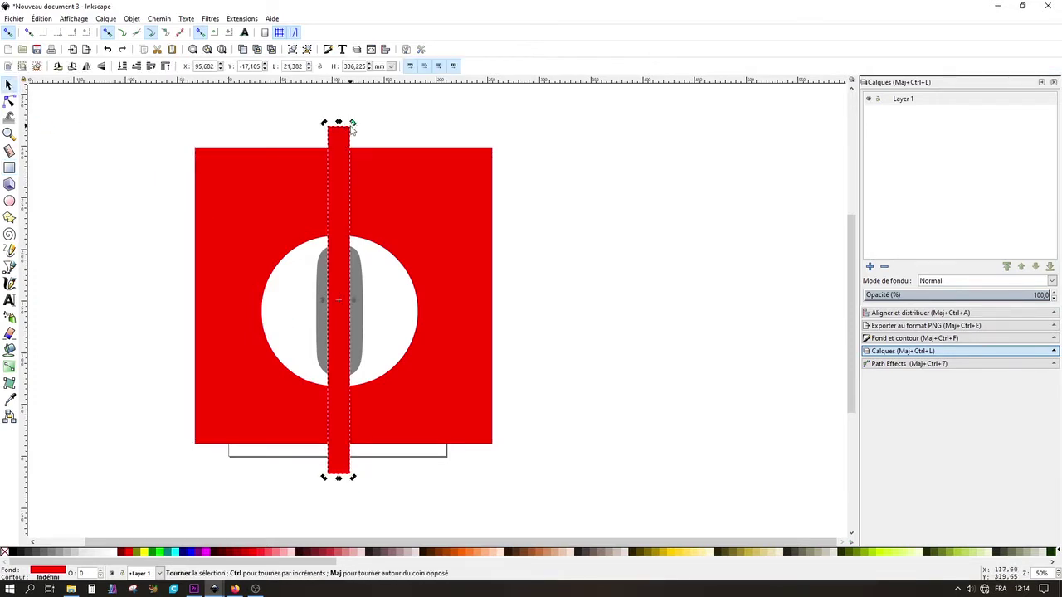
{"action": "key", "text": "Left"}
{"action": "key", "text": "Left"}
{"action": "key", "text": "Up"}
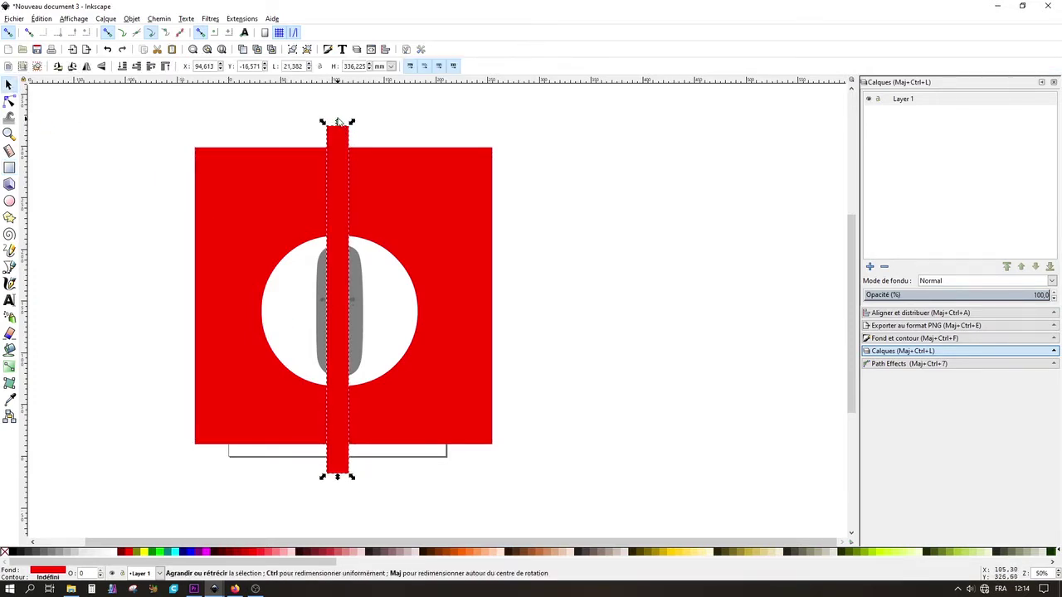
{"action": "mouse_move", "coordinate": [341, 125]}
{"action": "left_mouse_down"}
{"action": "mouse_move", "coordinate": [337, 177]}
{"action": "mouse_move", "coordinate": [341, 157]}
{"action": "left_mouse_up"}
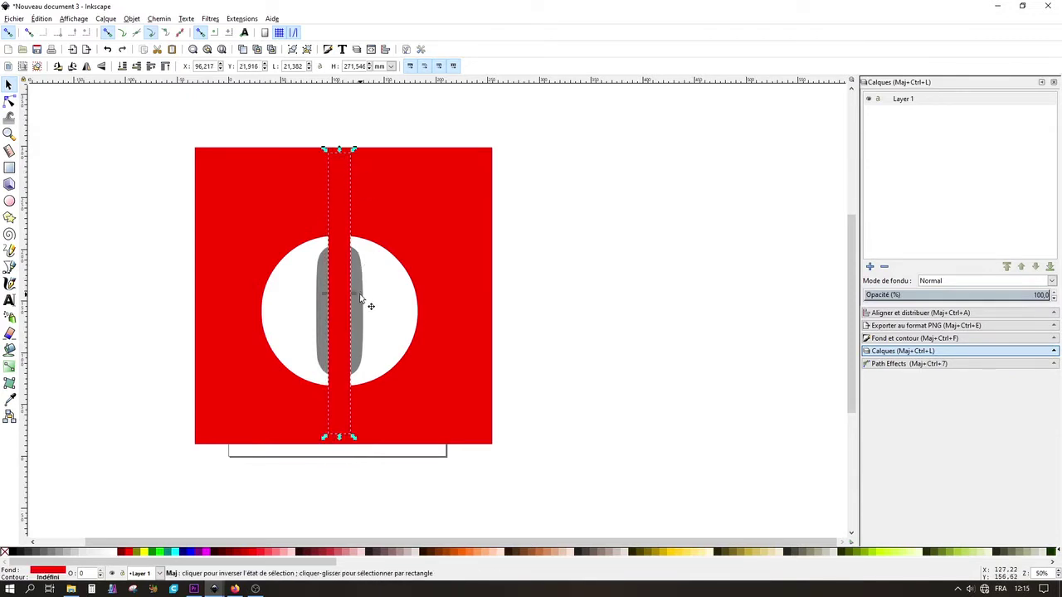
{"action": "key", "text": "ctrl+minus"}
{"action": "left_click", "coordinate": [510, 214]}
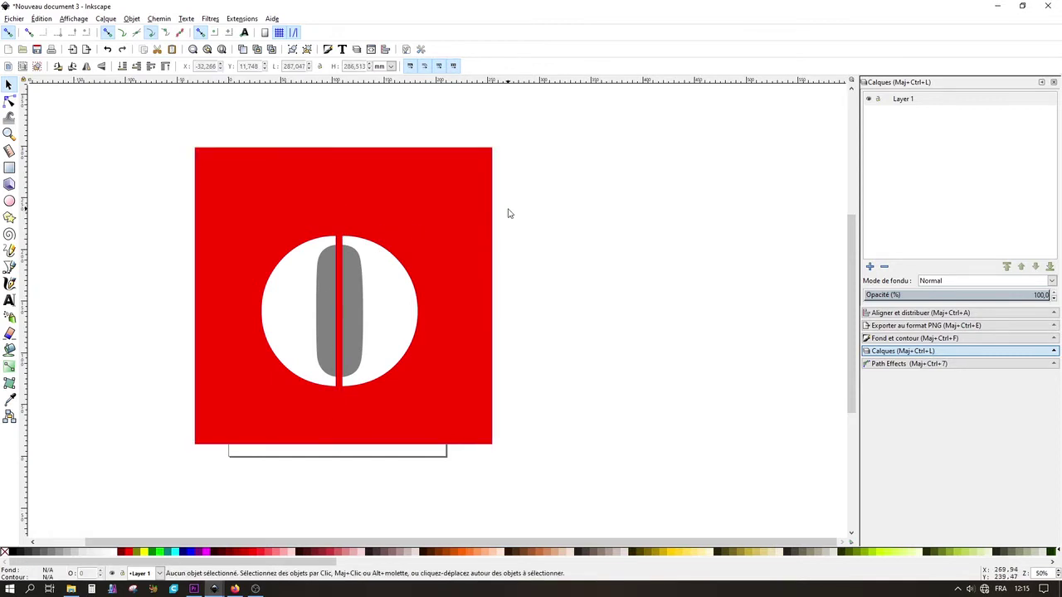
Union the strip with the stencil paths and fill the merged shape red
{"action": "left_click", "coordinate": [365, 289]}
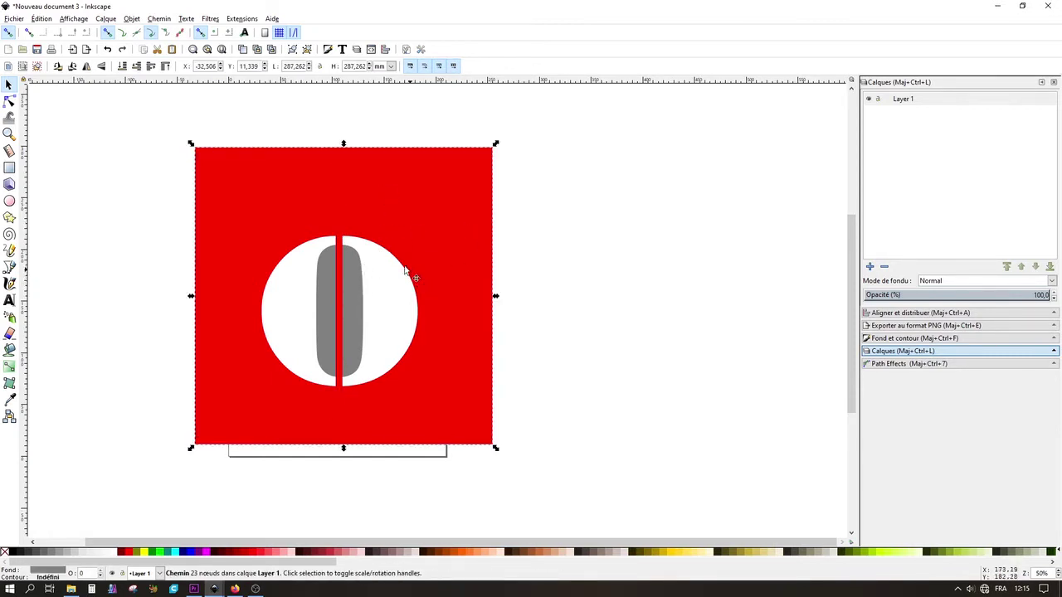
{"action": "left_click_drag", "start_coordinate": [141, 121], "coordinate": [604, 516]}
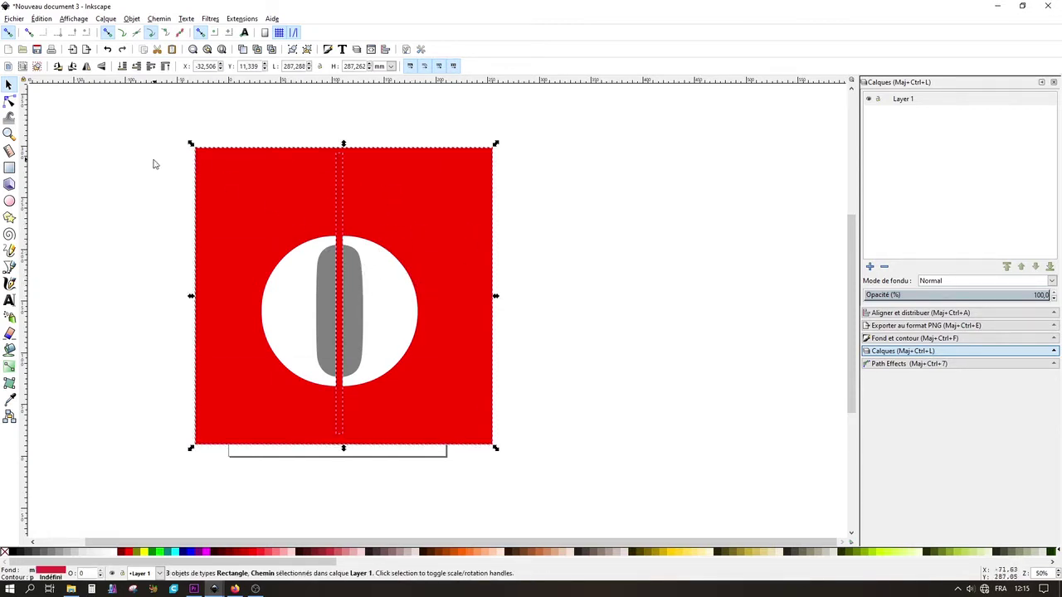
{"action": "left_click", "coordinate": [335, 199]}
{"action": "key", "text": "n"}
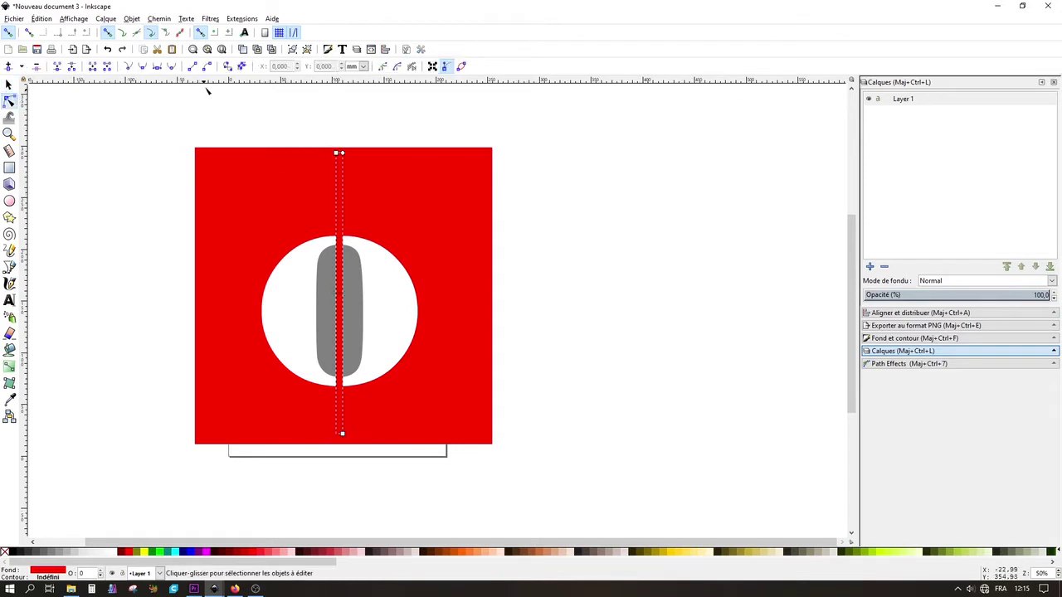
{"action": "left_click", "coordinate": [280, 131]}
{"action": "left_click_drag", "start_coordinate": [154, 119], "coordinate": [620, 501]}
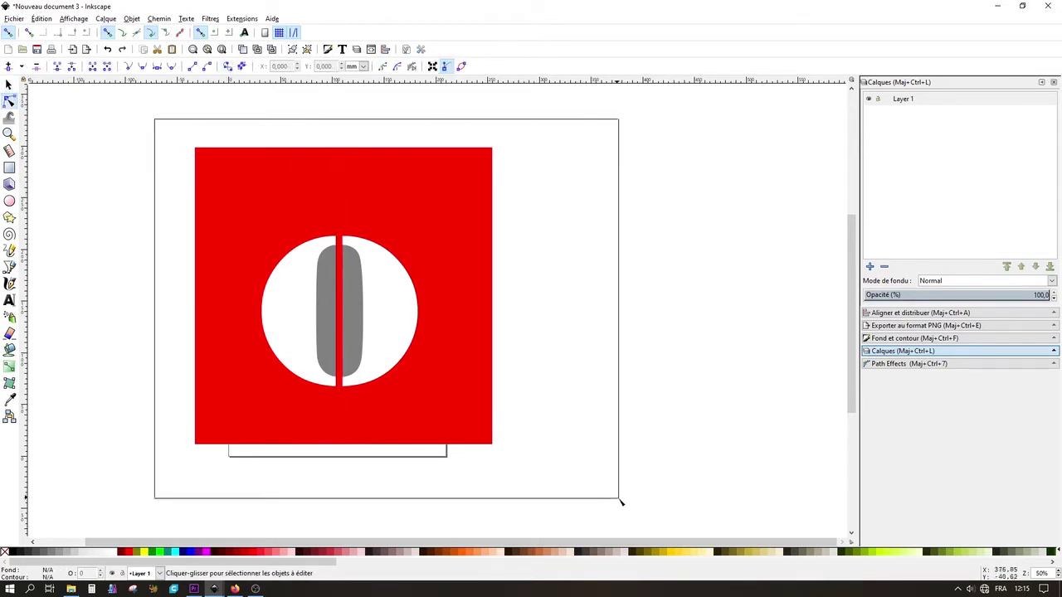
{"action": "left_click", "coordinate": [158, 19]}
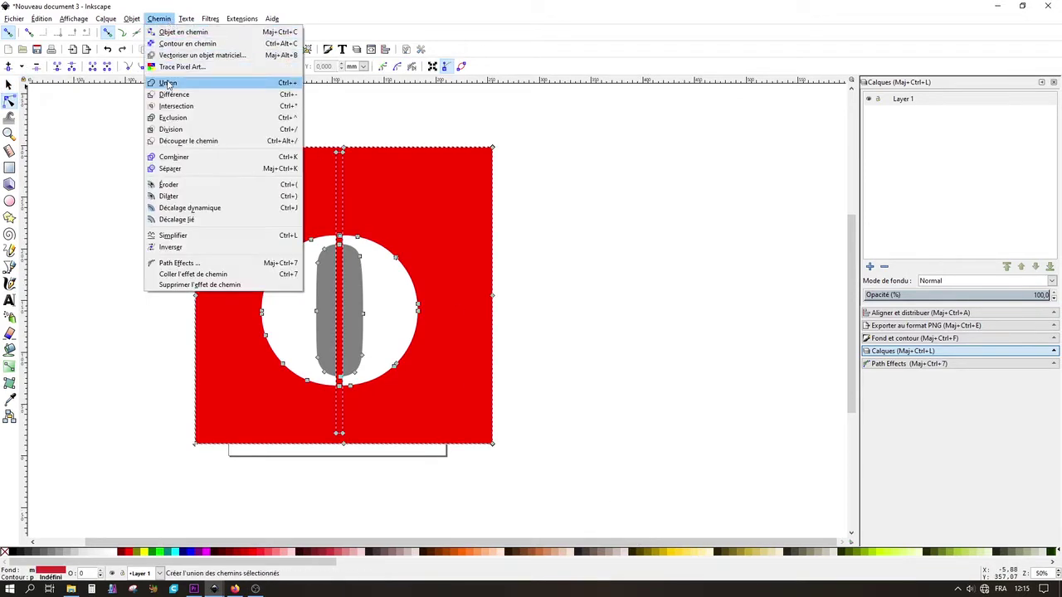
{"action": "left_click", "coordinate": [169, 84]}
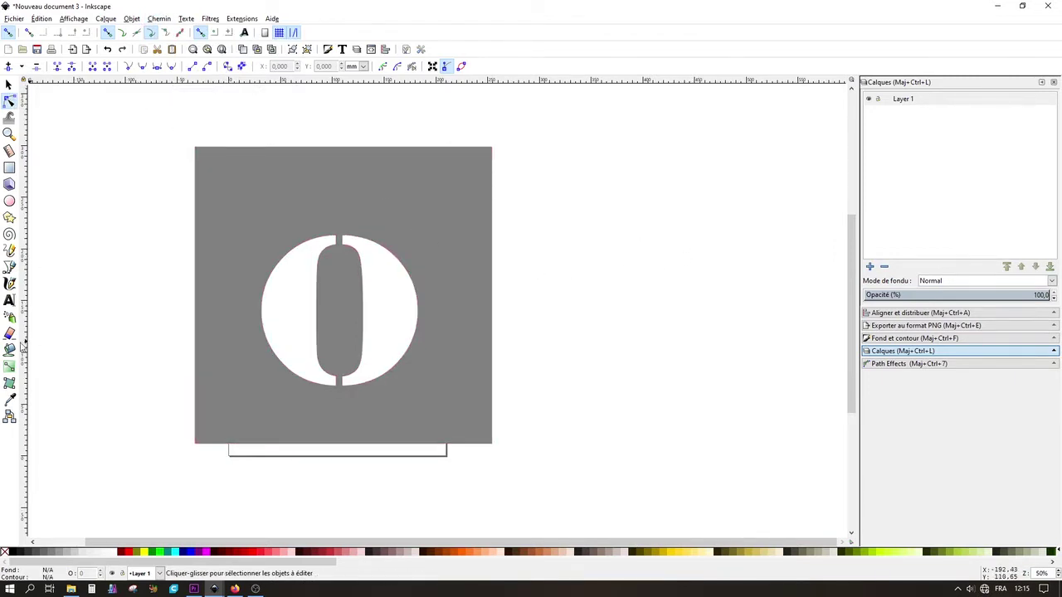
{"action": "left_click", "coordinate": [19, 347]}
{"action": "left_click", "coordinate": [218, 241]}
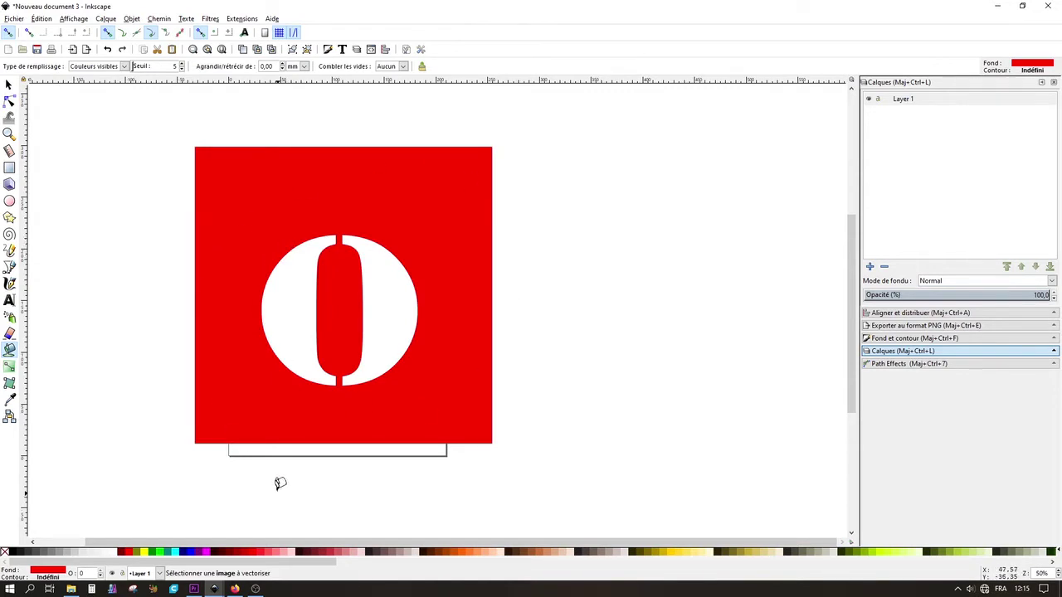
{"action": "mouse_move", "coordinate": [214, 589]}
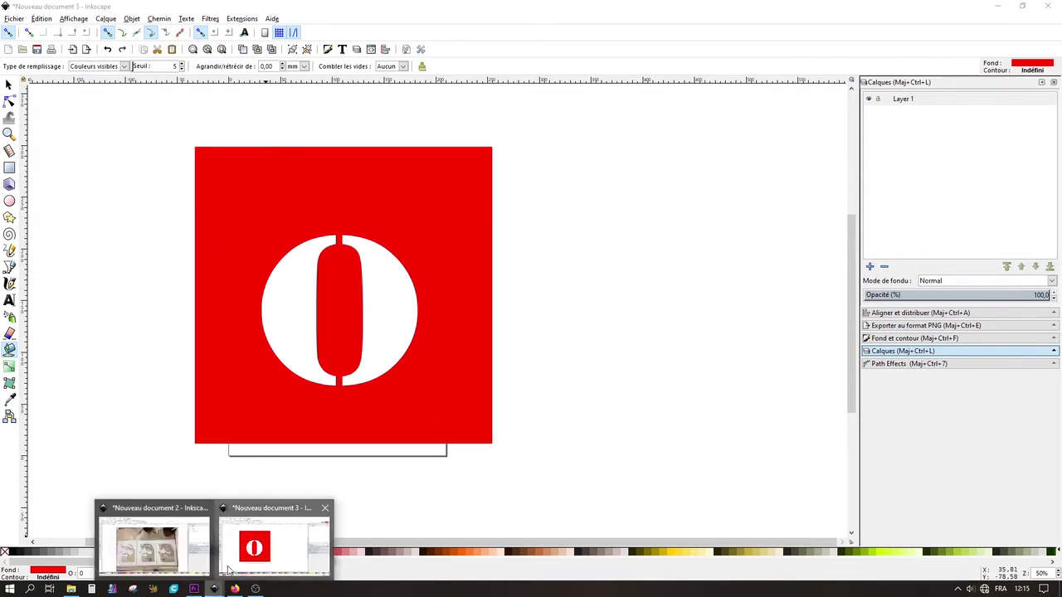
Switch to Nouveau document 2 and show the couche 1 layer with the stencil plate 1 photo
{"action": "left_click", "coordinate": [179, 557]}
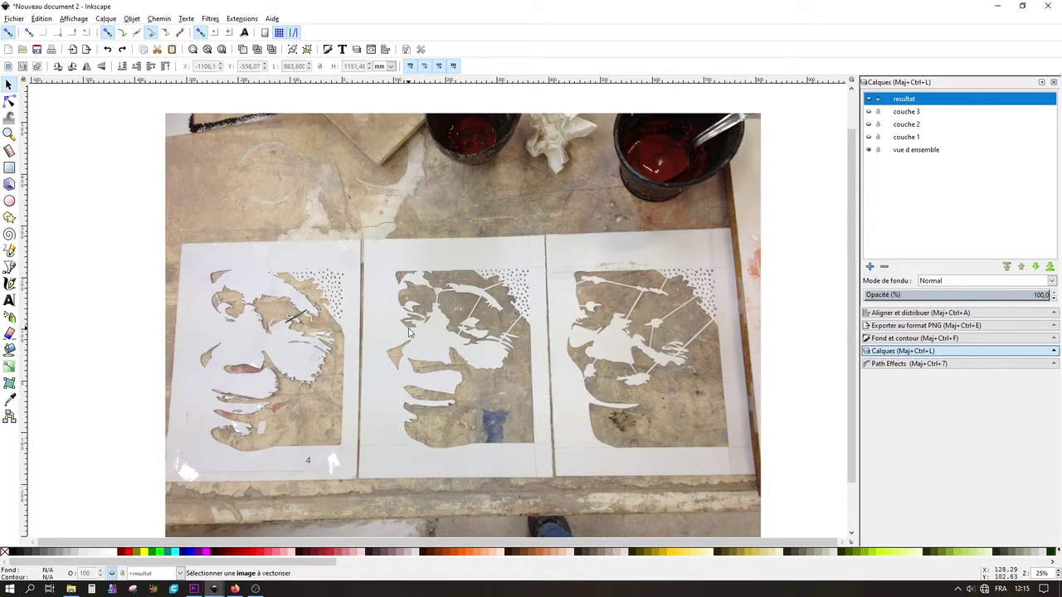
{"action": "left_click", "coordinate": [521, 334]}
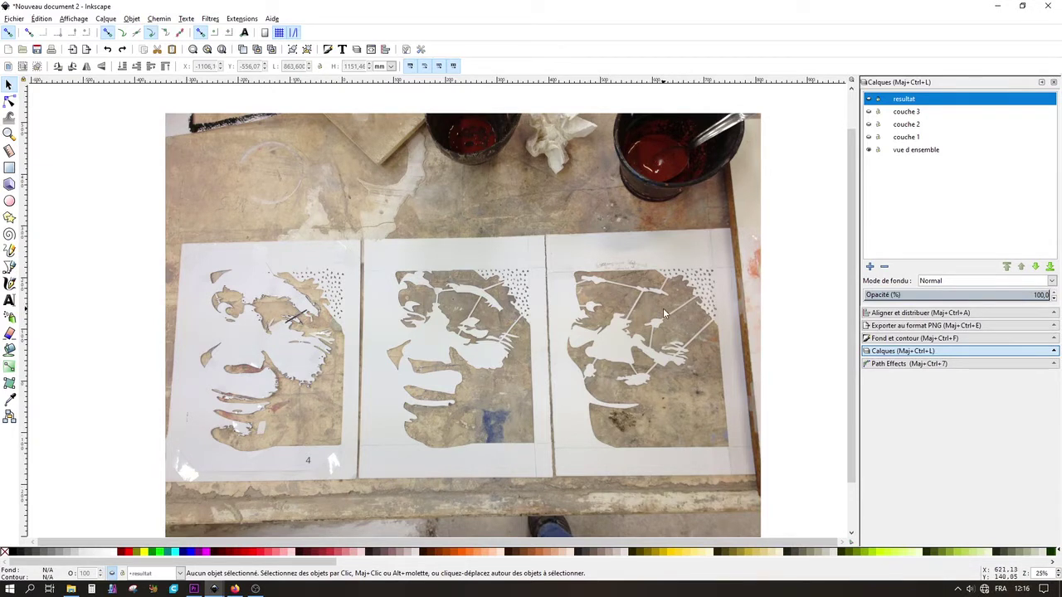
{"action": "left_click", "coordinate": [868, 137]}
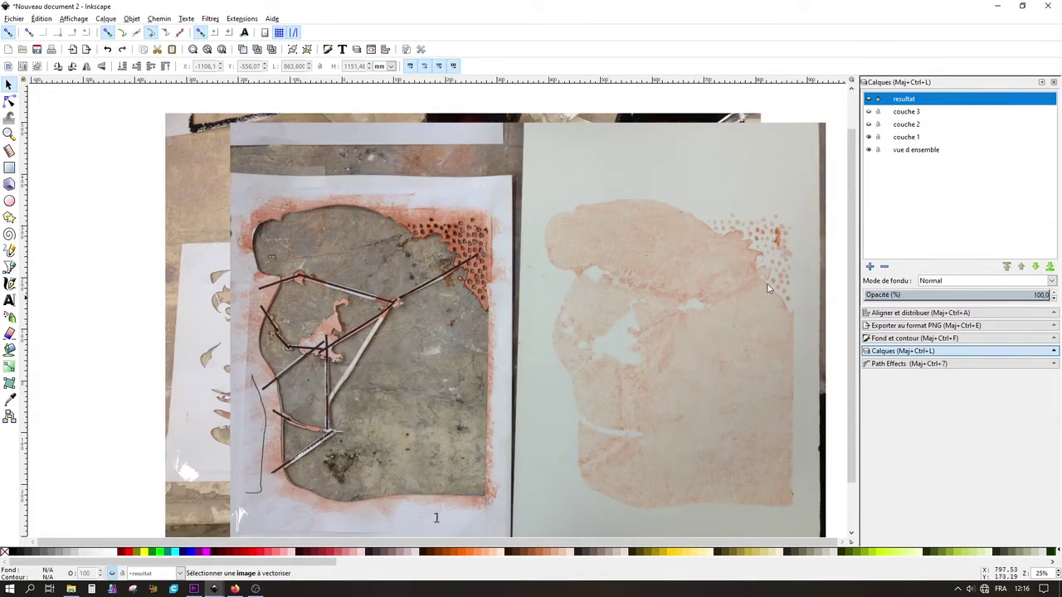
Reveal the couche 2, couche 3 and resultat layers showing the finished painted face
{"action": "left_click", "coordinate": [584, 346]}
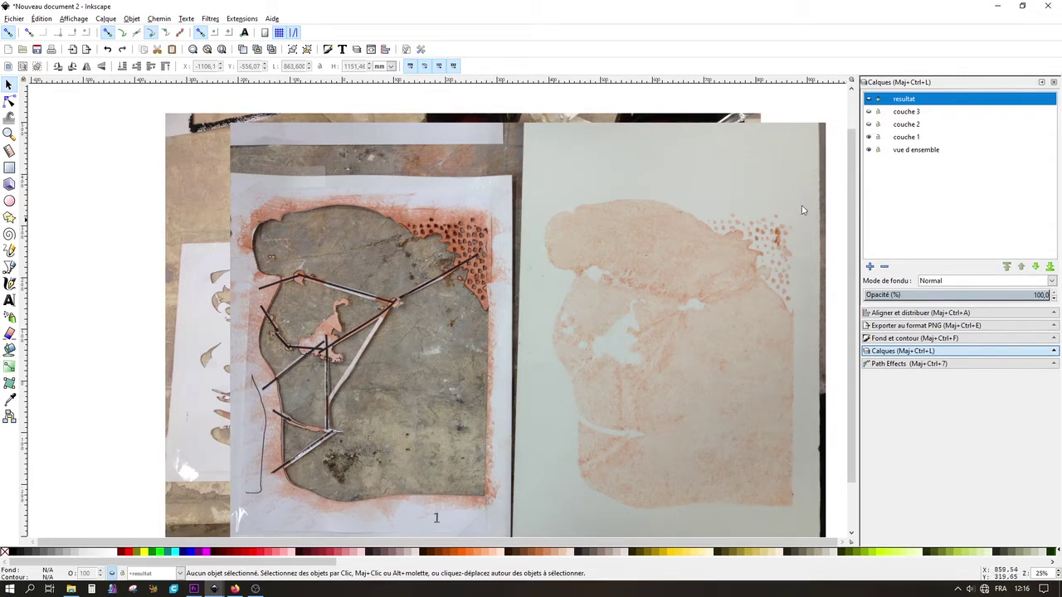
{"action": "left_click", "coordinate": [869, 124]}
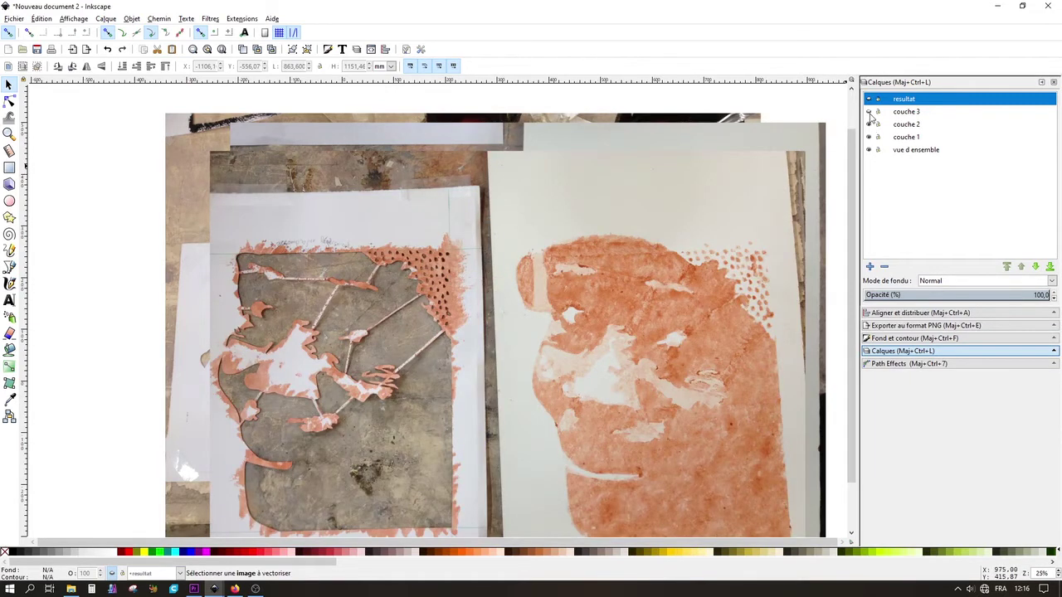
{"action": "left_click", "coordinate": [869, 112]}
{"action": "left_click", "coordinate": [867, 100]}
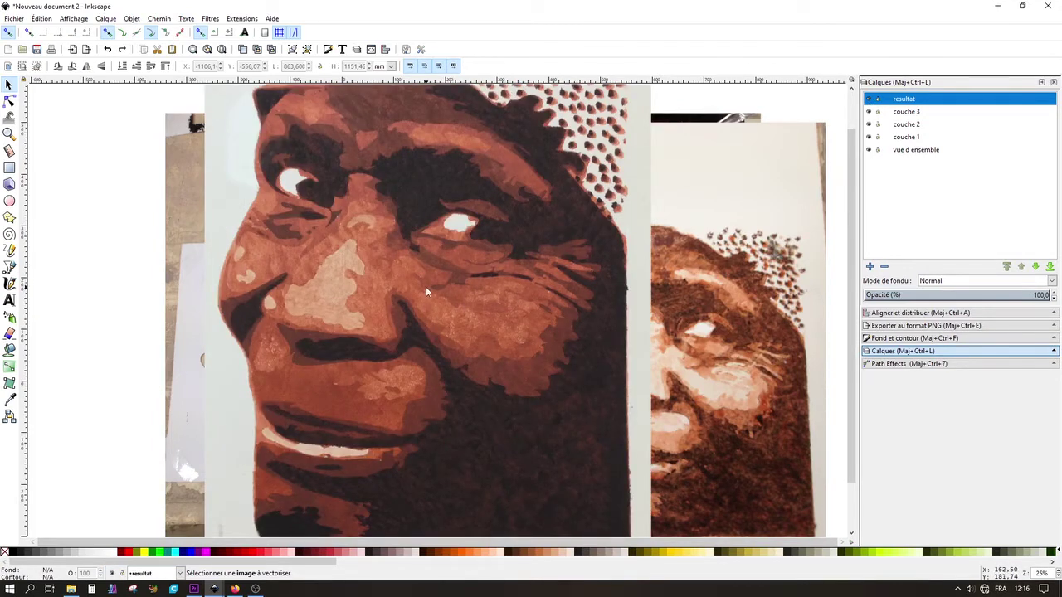
{"action": "scroll", "coordinate": [440, 288], "scroll_direction": "down", "scroll_amount": 1}
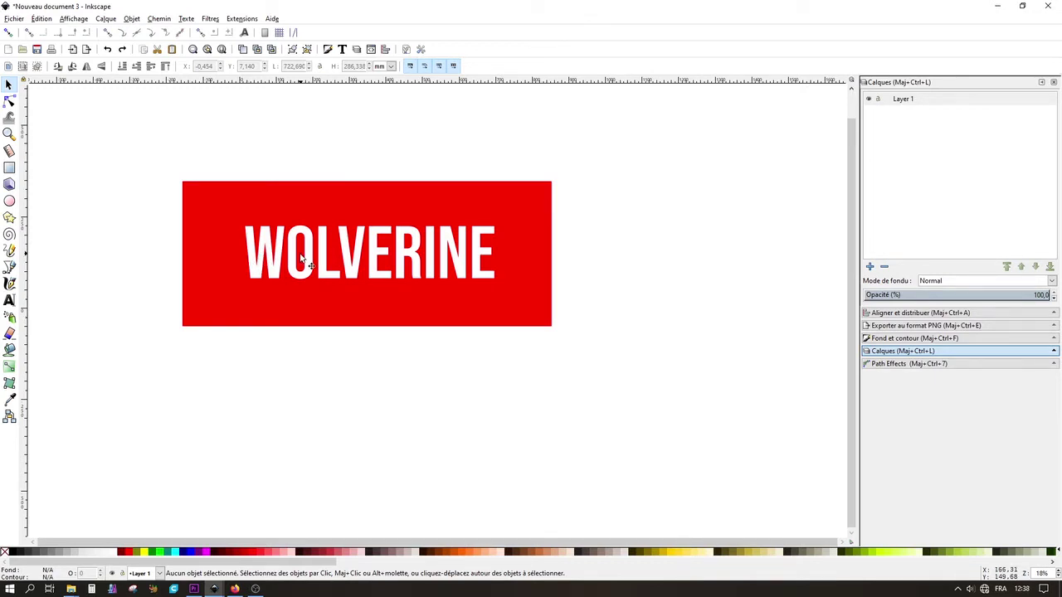
Draw a tapered vertical claw stroke to the left of the WOLVERINE banner
{"action": "key", "text": "ctrl"}
{"action": "scroll", "coordinate": [279, 249], "scroll_direction": "up", "scroll_amount": 2}
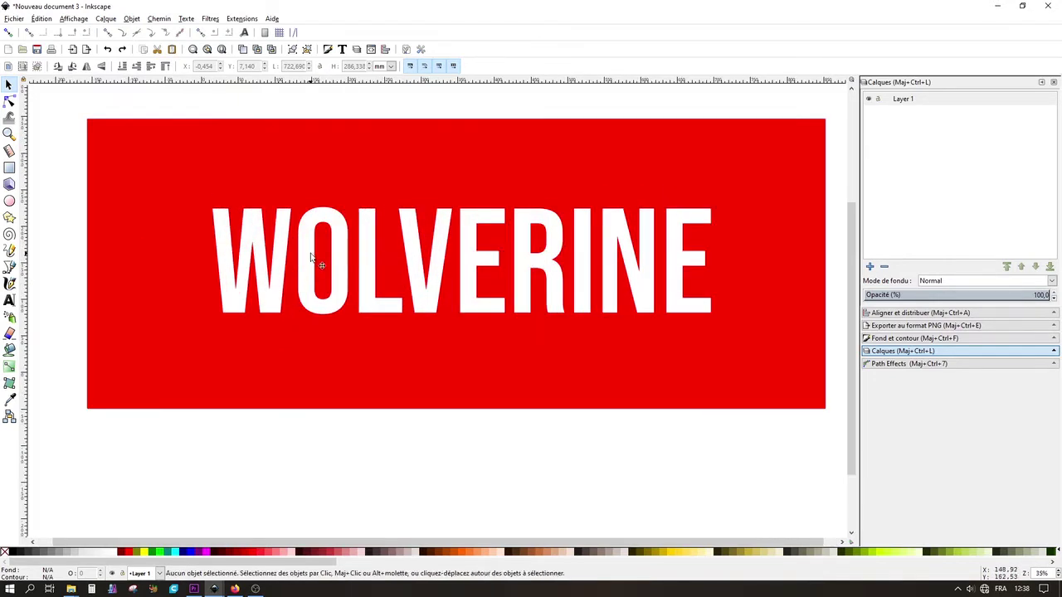
{"action": "scroll", "coordinate": [166, 259], "scroll_direction": "down", "scroll_amount": 2}
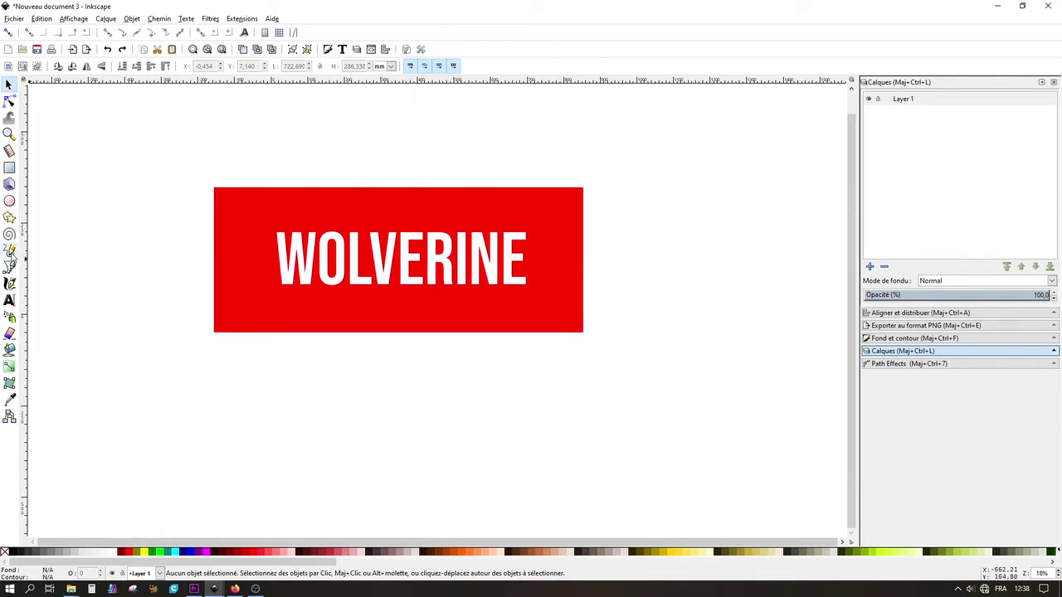
{"action": "left_click", "coordinate": [9, 250]}
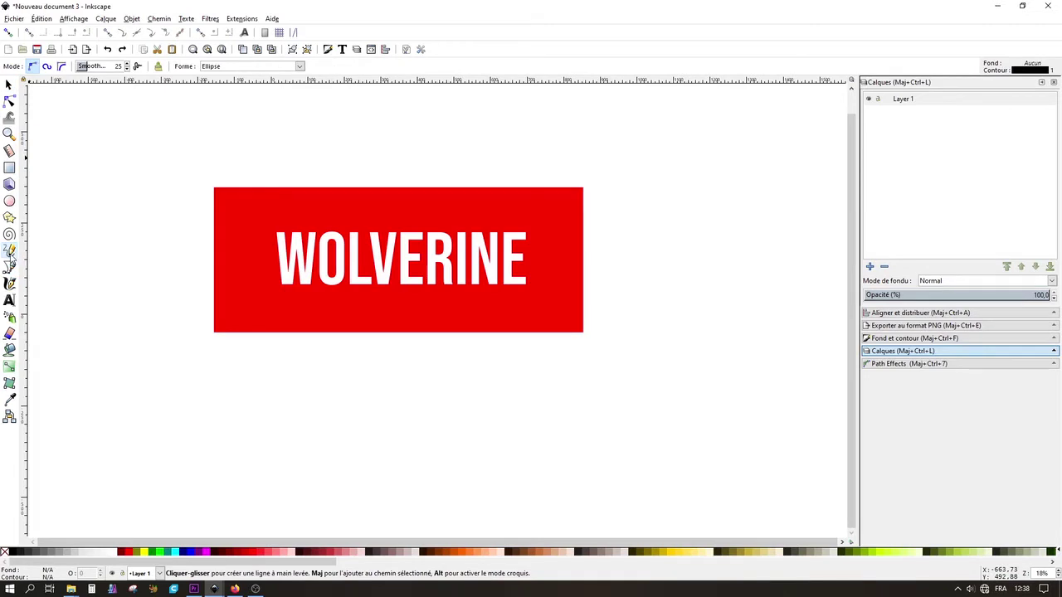
{"action": "left_click_drag", "start_coordinate": [97, 188], "coordinate": [99, 361]}
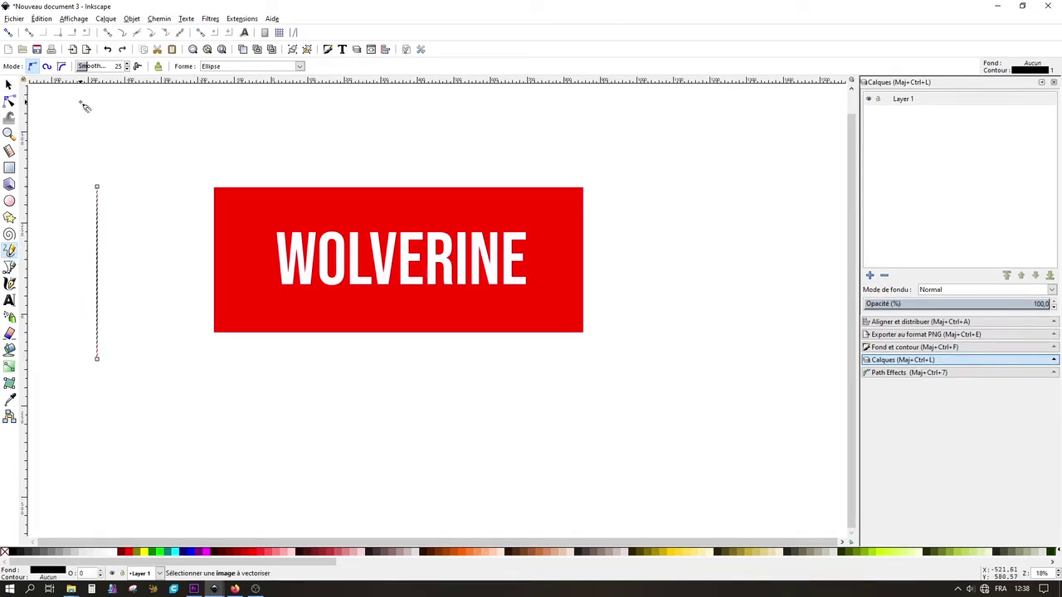
{"action": "left_click", "coordinate": [9, 84]}
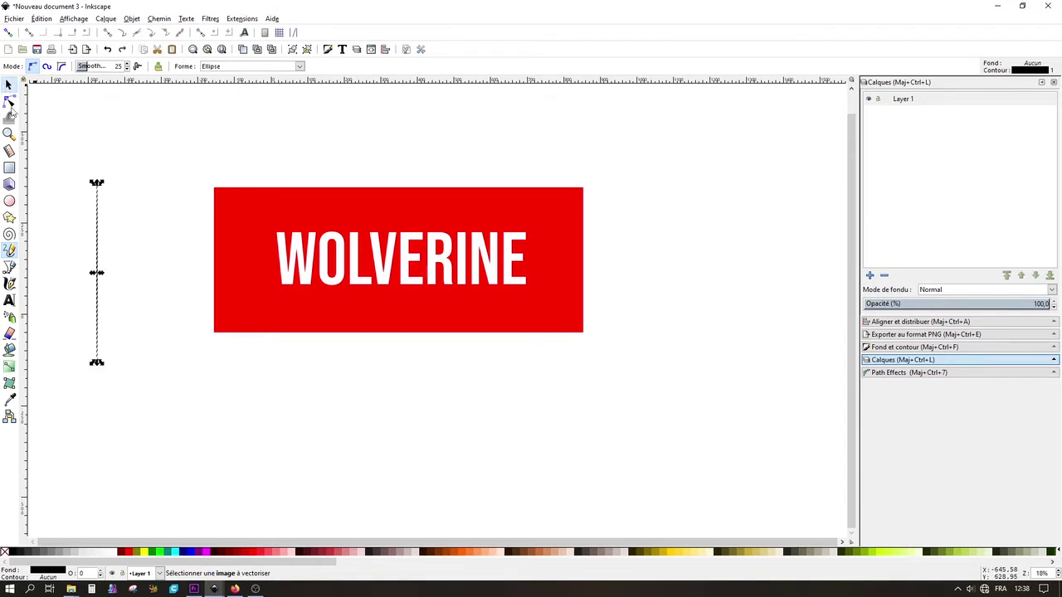
{"action": "left_click_drag", "start_coordinate": [102, 276], "coordinate": [109, 274]}
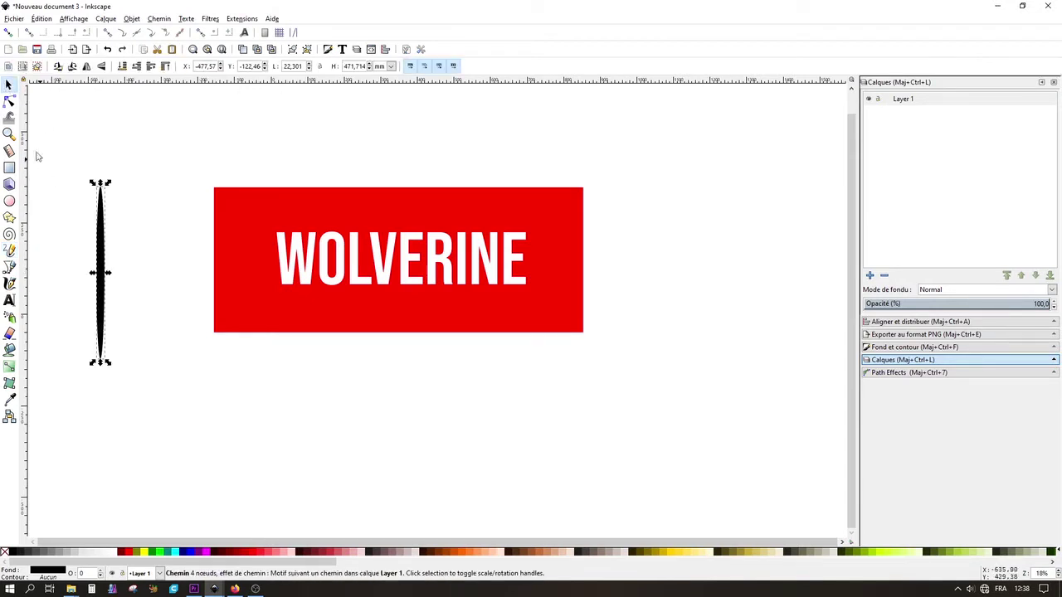
{"action": "left_click", "coordinate": [9, 100]}
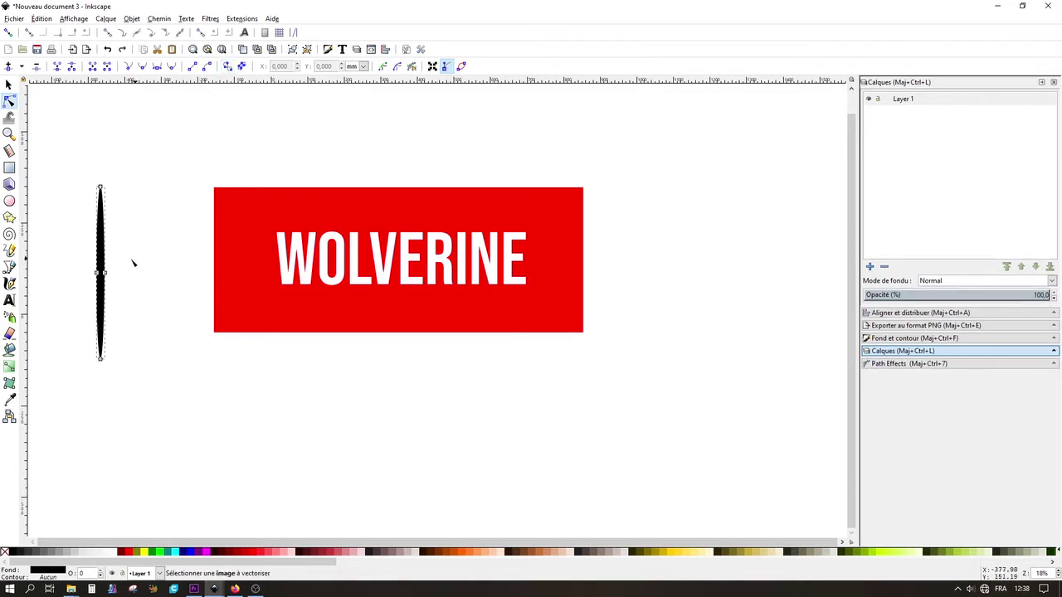
{"action": "left_click", "coordinate": [9, 84]}
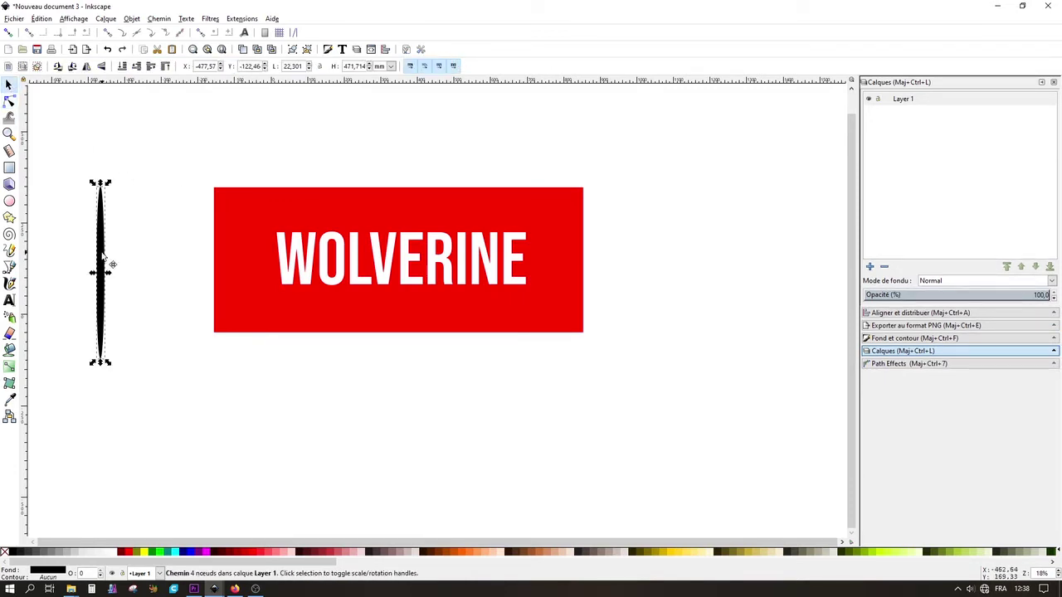
Duplicate the claw twice side by side and combine the three into one path
{"action": "key", "text": "ctrl+d"}
{"action": "left_click_drag", "start_coordinate": [105, 242], "coordinate": [130, 268]}
{"action": "key", "text": "ctrl+d"}
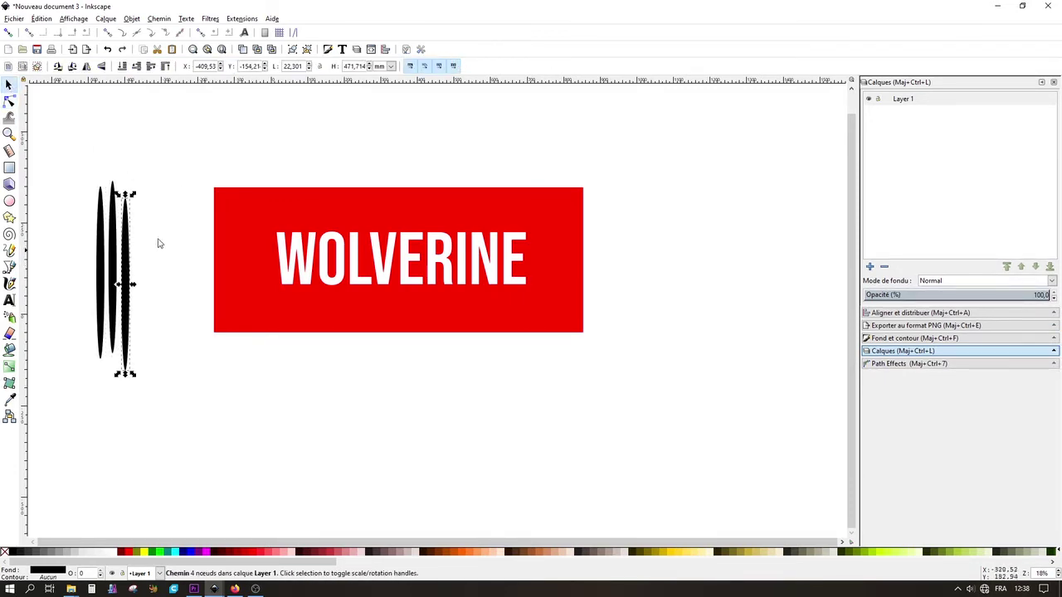
{"action": "left_click_drag", "start_coordinate": [86, 156], "coordinate": [170, 425]}
{"action": "left_click", "coordinate": [159, 18]}
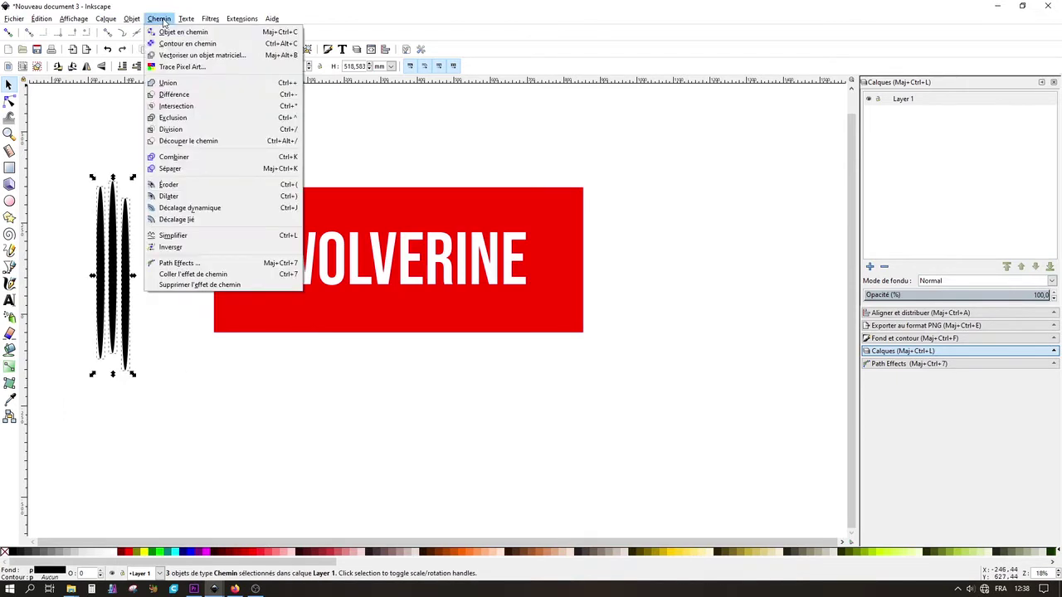
{"action": "left_click", "coordinate": [166, 155]}
Convert the WOLVERINE text to a path with Object to Path, then reselect the claw shapes
{"action": "left_click", "coordinate": [315, 250]}
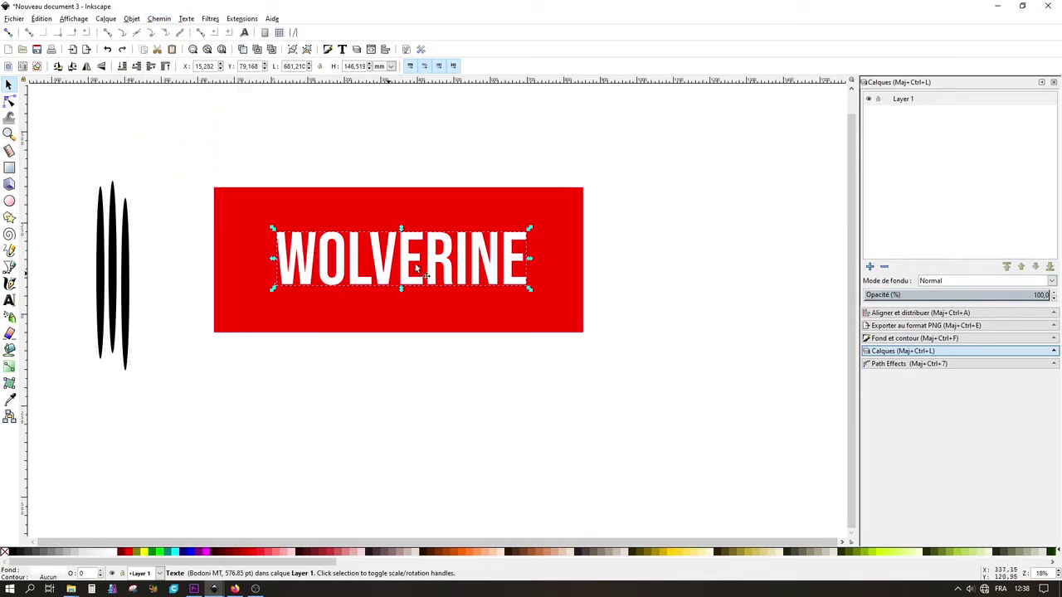
{"action": "left_click", "coordinate": [10, 100]}
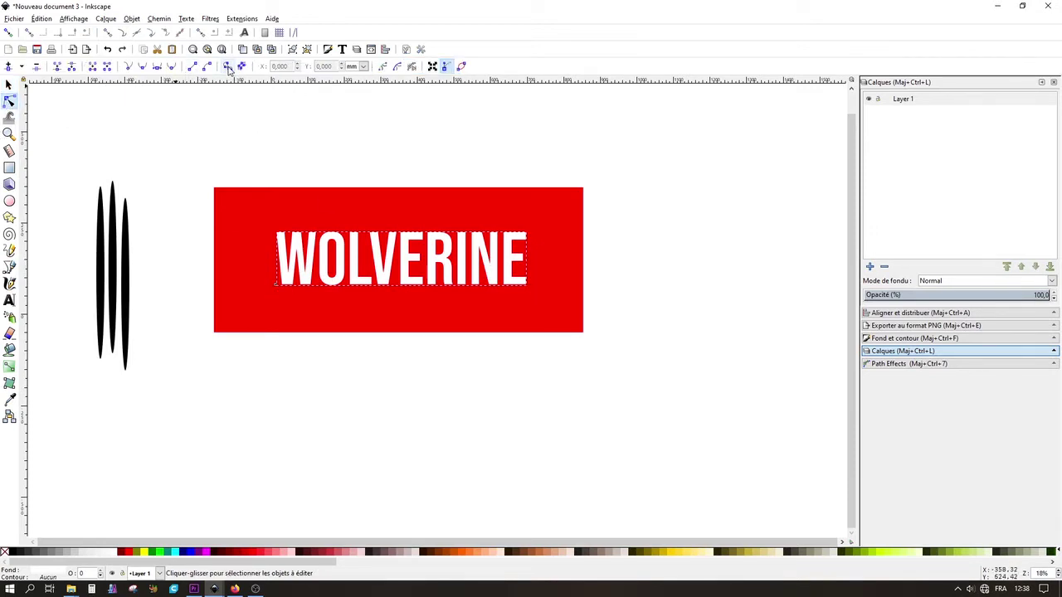
{"action": "left_click", "coordinate": [307, 48]}
{"action": "left_click", "coordinate": [159, 18]}
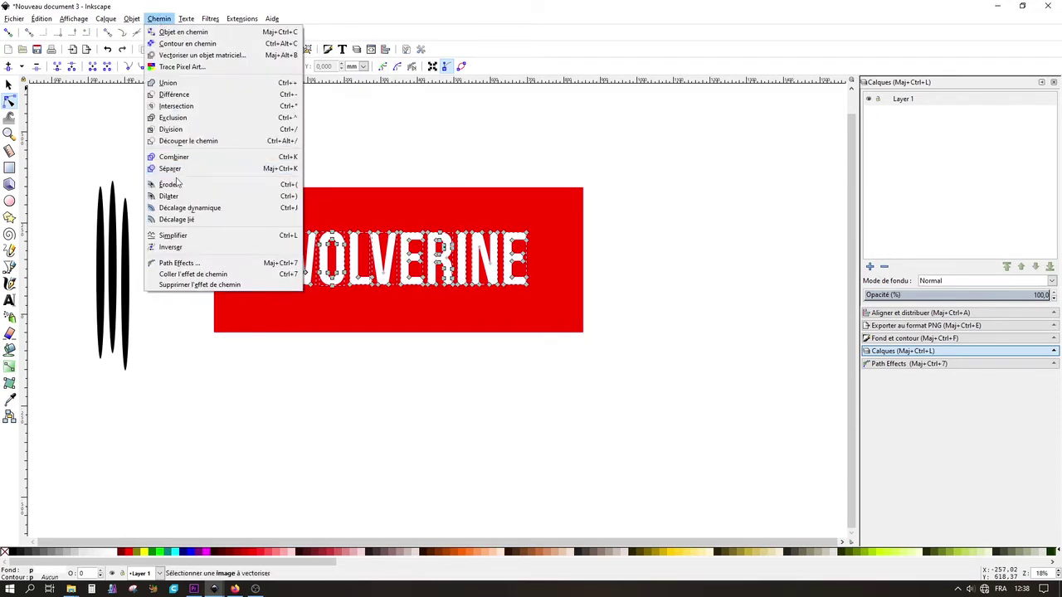
{"action": "left_click", "coordinate": [191, 164]}
{"action": "left_click", "coordinate": [191, 190]}
{"action": "left_click", "coordinate": [8, 85]}
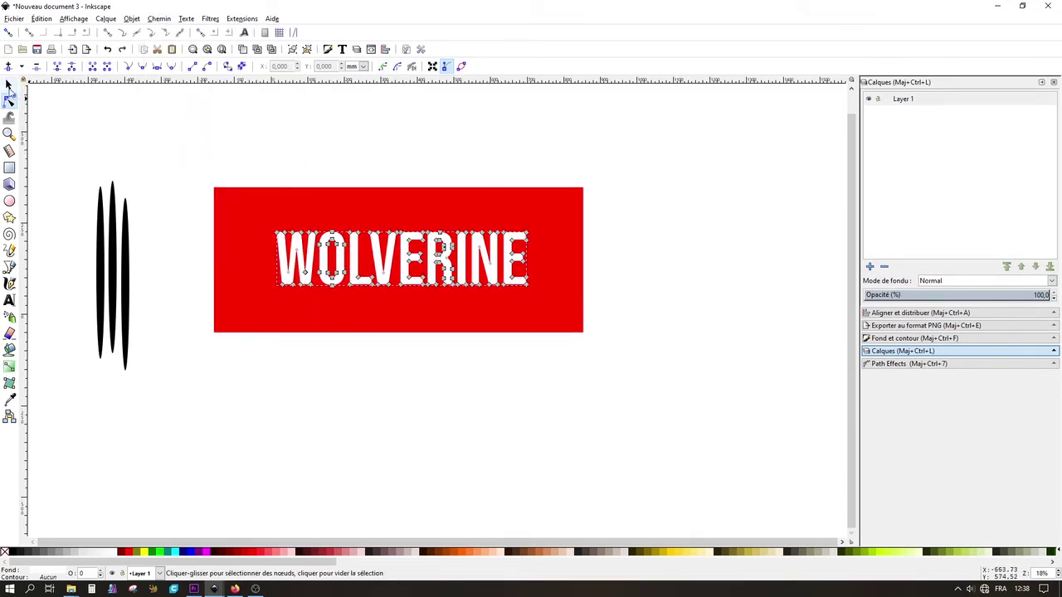
{"action": "left_click", "coordinate": [125, 235]}
Move the claws onto the banner, shrink them to banner height and skew them over the O
{"action": "left_click_drag", "start_coordinate": [133, 249], "coordinate": [363, 243]}
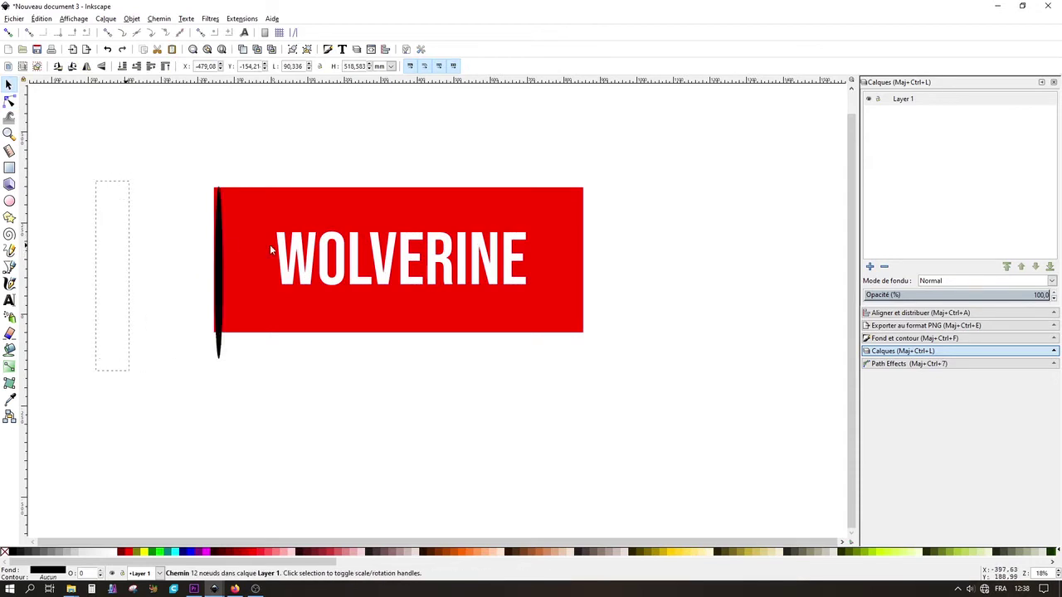
{"action": "left_click_drag", "start_coordinate": [363, 172], "coordinate": [360, 231]}
{"action": "left_click", "coordinate": [354, 224]}
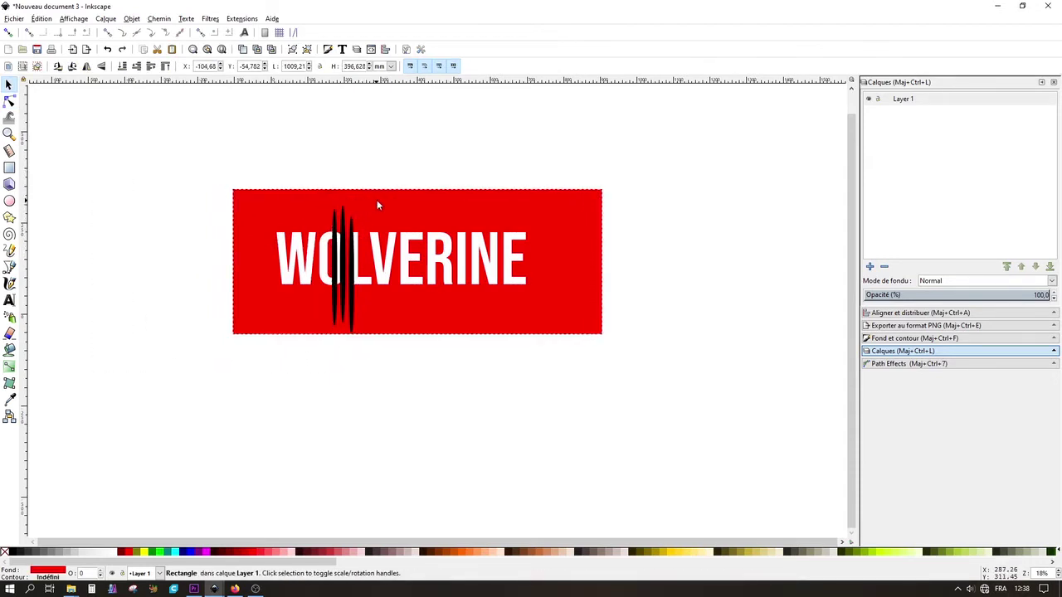
{"action": "left_click", "coordinate": [356, 235]}
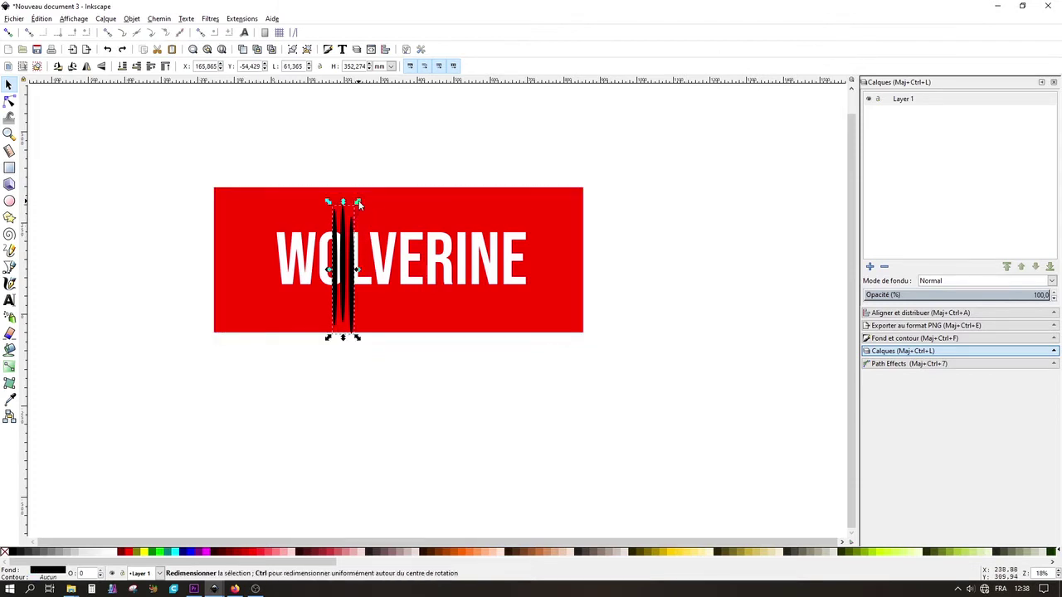
{"action": "left_click", "coordinate": [355, 237]}
{"action": "left_click_drag", "start_coordinate": [359, 202], "coordinate": [365, 200]}
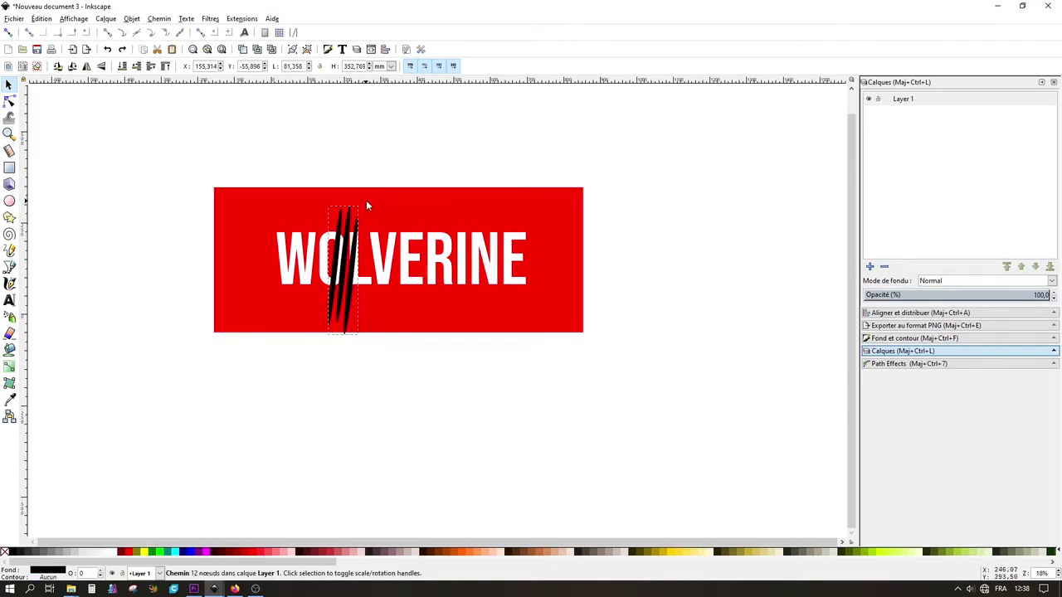
{"action": "left_click_drag", "start_coordinate": [353, 280], "coordinate": [344, 269]}
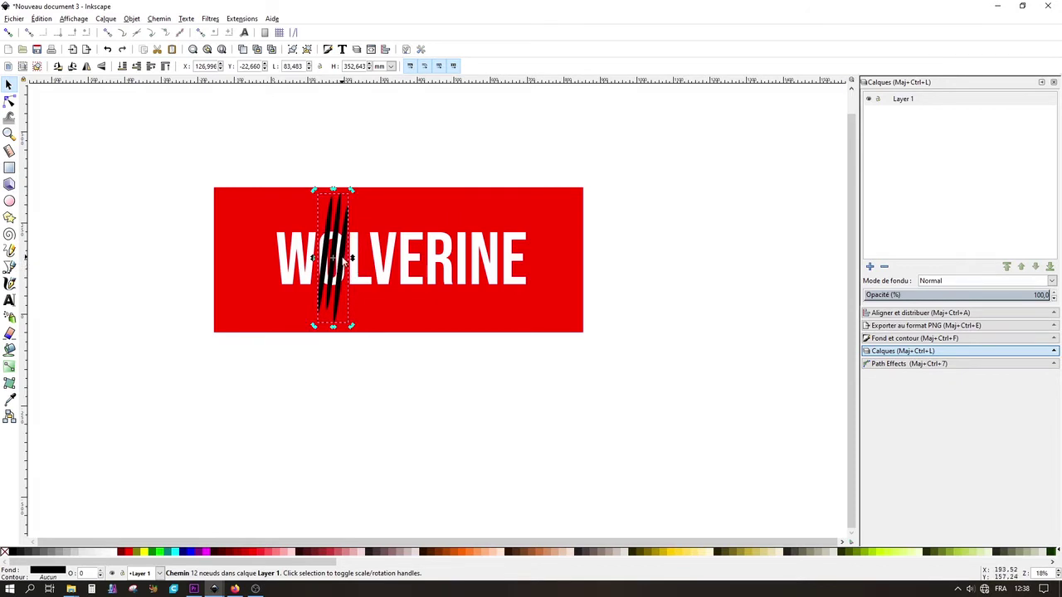
Place a smaller duplicate of the claws over the R
{"action": "key", "text": "ctrl"}
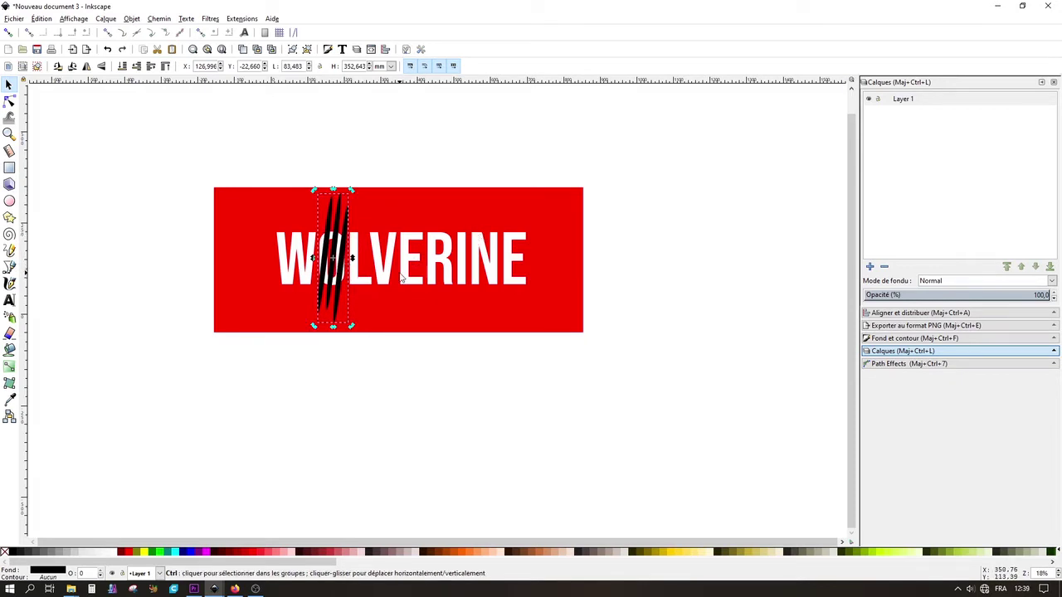
{"action": "key", "text": "ctrl+d"}
{"action": "left_click_drag", "start_coordinate": [341, 258], "coordinate": [446, 243]}
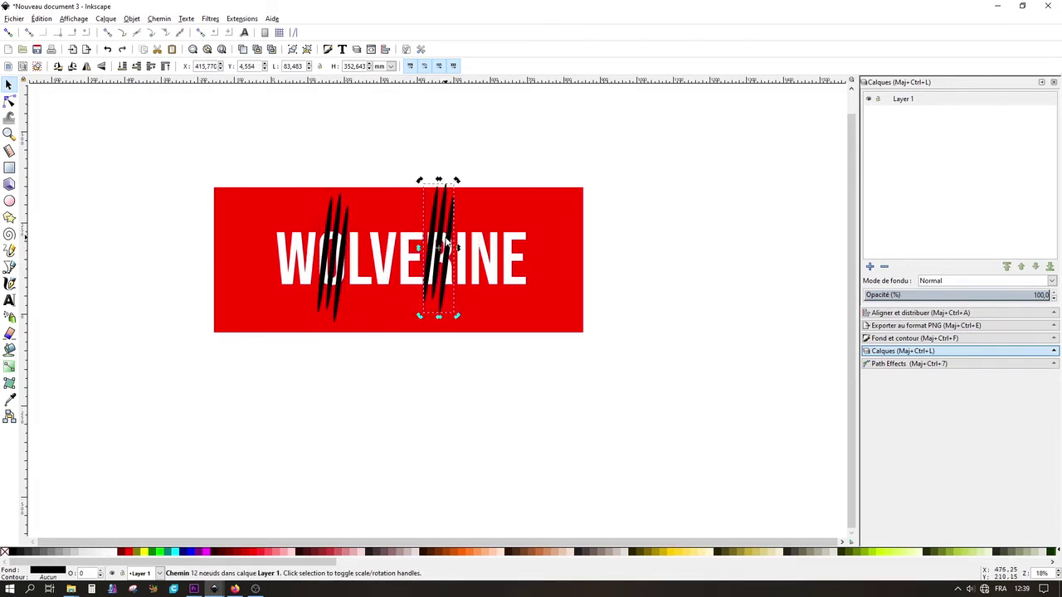
{"action": "left_click", "coordinate": [450, 249]}
{"action": "left_click_drag", "start_coordinate": [455, 188], "coordinate": [450, 199]}
{"action": "left_click", "coordinate": [453, 197]}
{"action": "left_click_drag", "start_coordinate": [444, 249], "coordinate": [446, 250]}
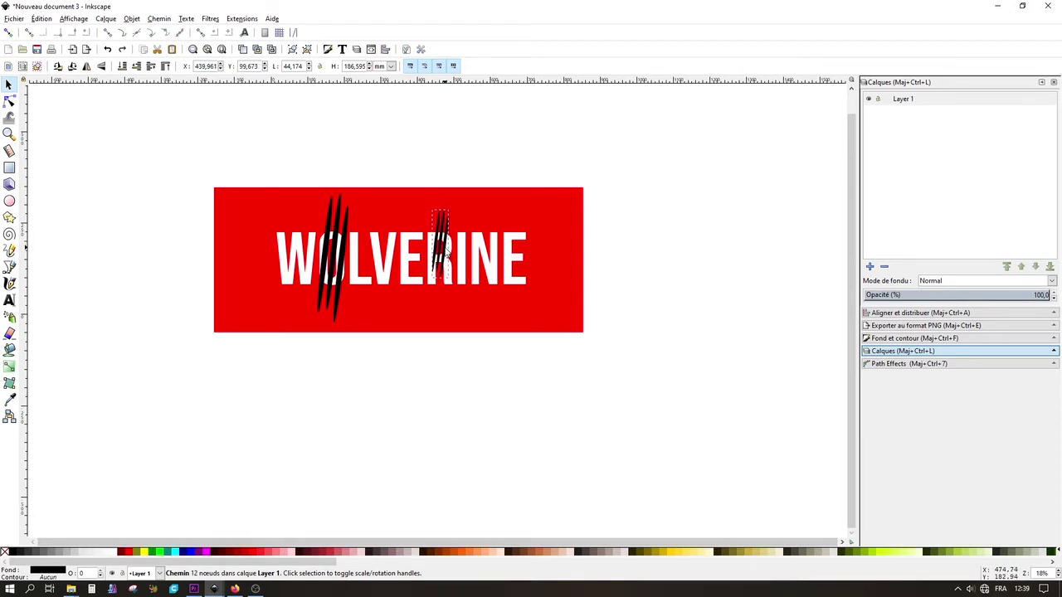
Combine both claw groups and cut them out of the WOLVERINE lettering with Difference
{"action": "left_click", "coordinate": [336, 225], "text": "shift"}
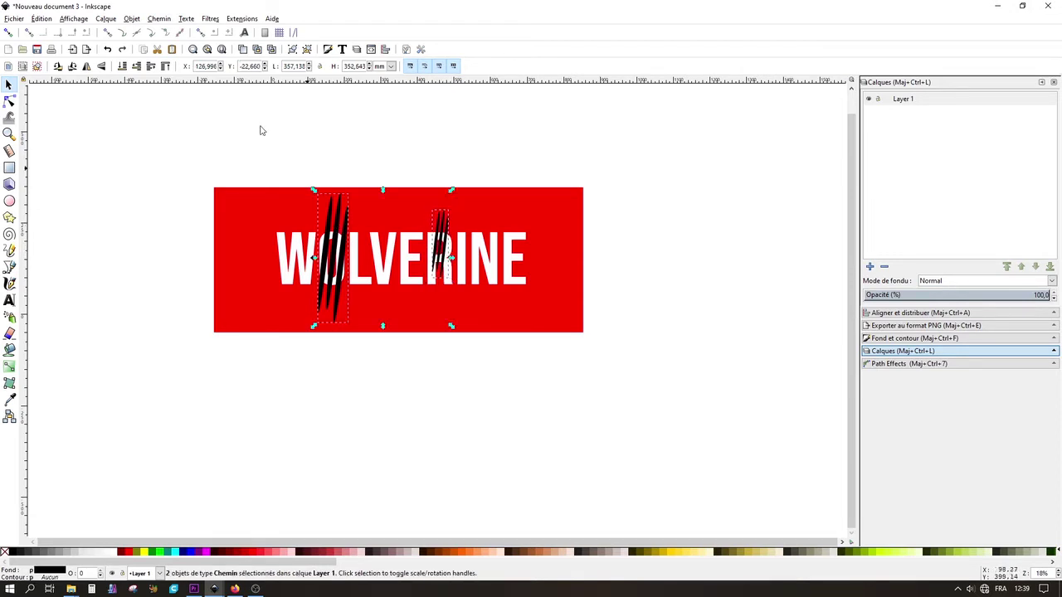
{"action": "left_click", "coordinate": [158, 17]}
{"action": "left_click", "coordinate": [173, 158]}
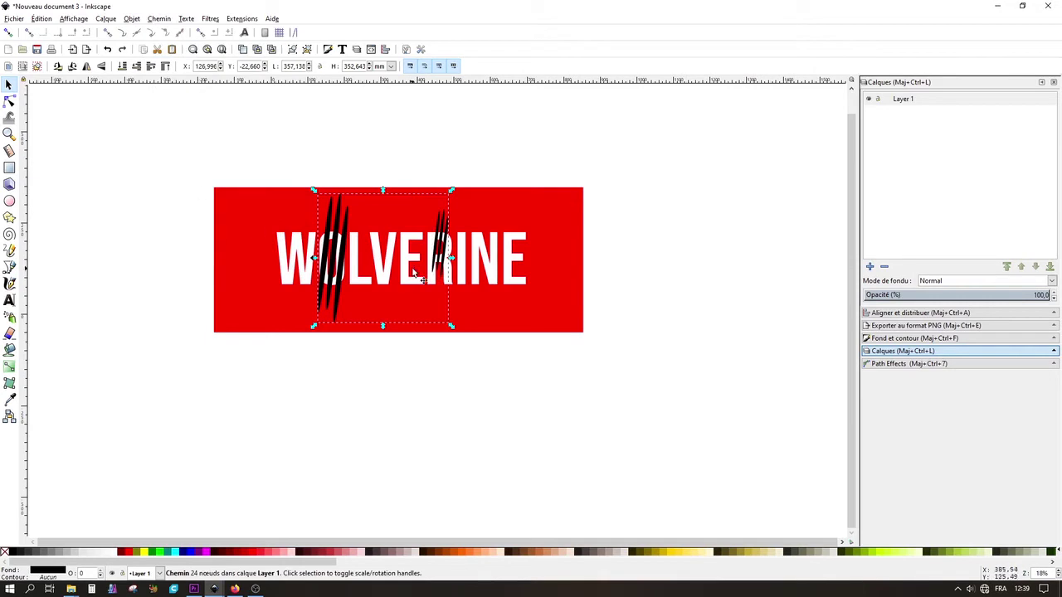
{"action": "left_click", "coordinate": [388, 258], "text": "shift"}
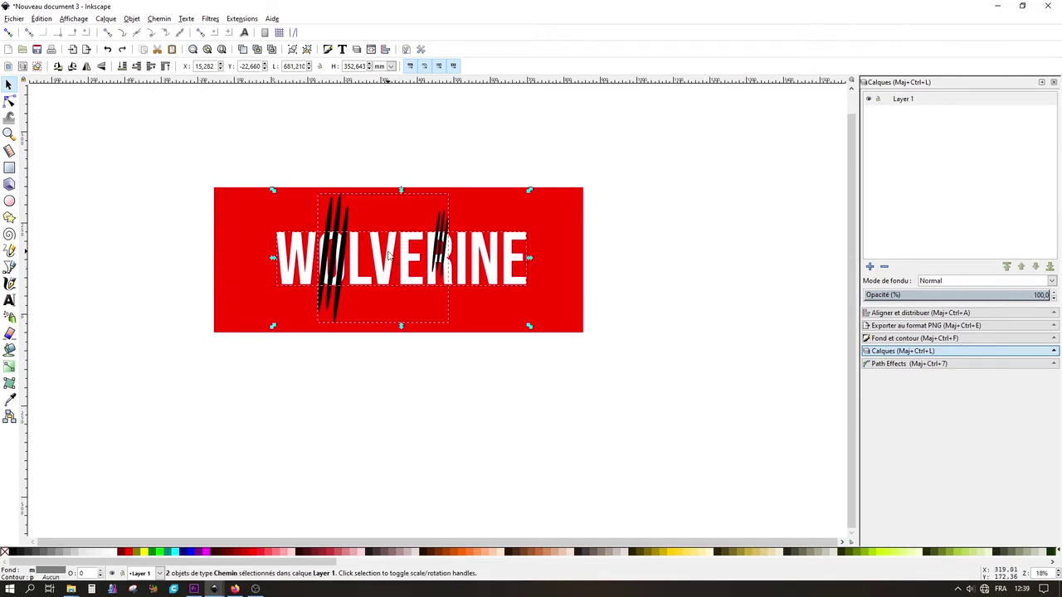
{"action": "left_click", "coordinate": [158, 18]}
{"action": "left_click", "coordinate": [174, 85]}
Draw a thin rectangle bar spanning underneath the WOLVERINE lettering
{"action": "left_click", "coordinate": [496, 146]}
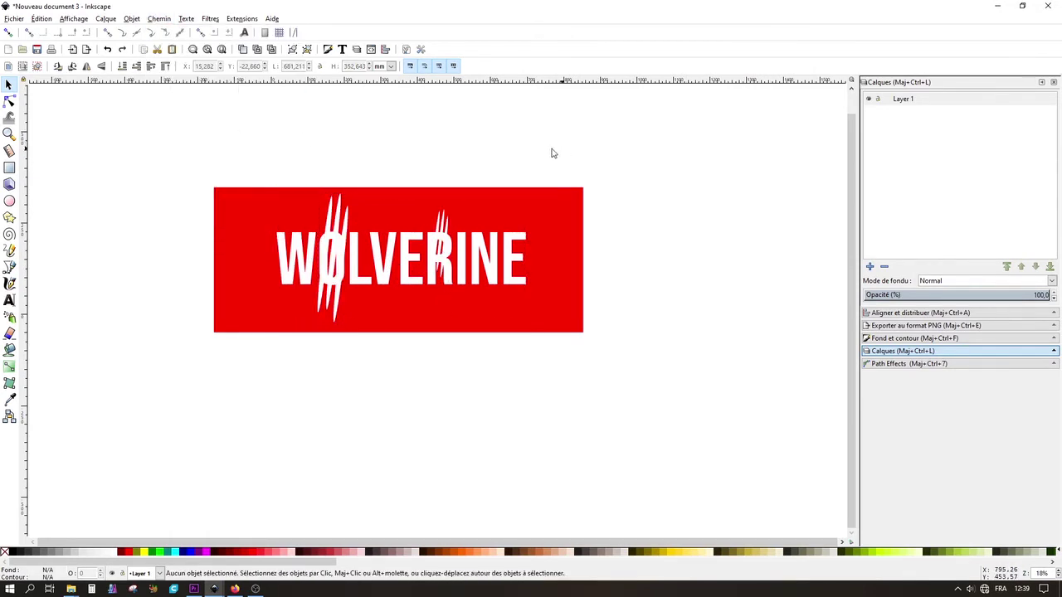
{"action": "key", "text": "r"}
{"action": "scroll", "coordinate": [365, 294], "scroll_direction": "up", "scroll_amount": 2, "text": "ctrl"}
{"action": "left_click_drag", "start_coordinate": [188, 272], "coordinate": [703, 287]}
{"action": "left_click", "coordinate": [9, 85]}
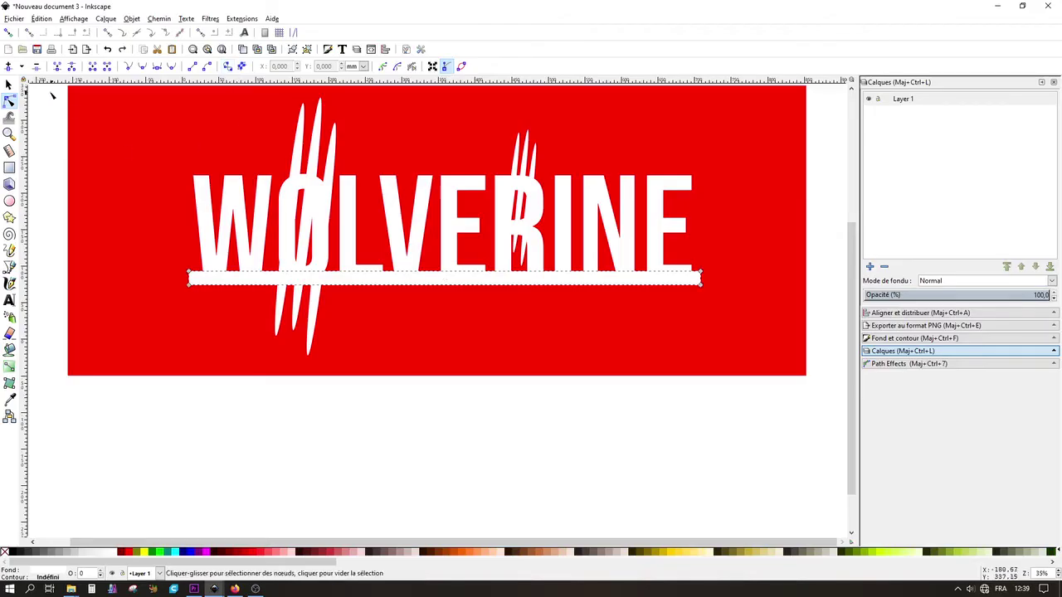
Union the WOLVERINE lettering and the underline bar into one shape
{"action": "left_click", "coordinate": [199, 211]}
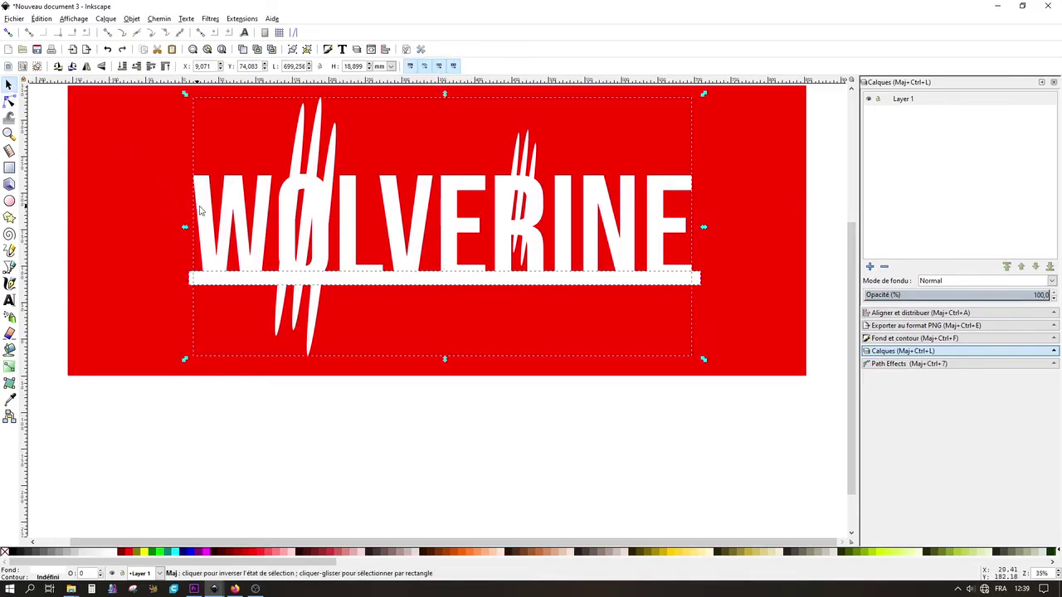
{"action": "left_click", "coordinate": [162, 18]}
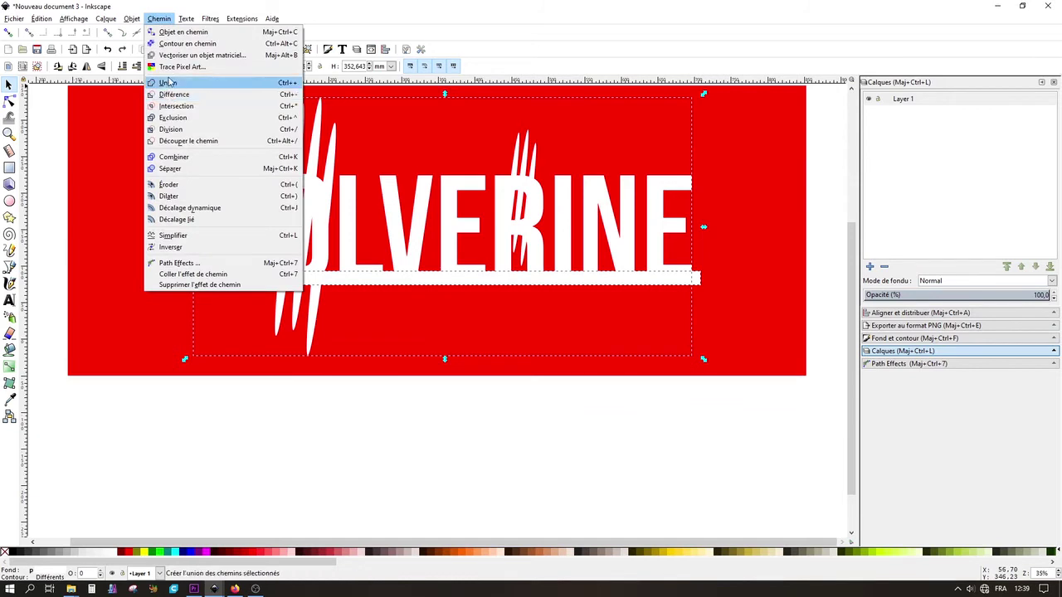
{"action": "left_click", "coordinate": [169, 83]}
{"action": "left_click", "coordinate": [373, 390]}
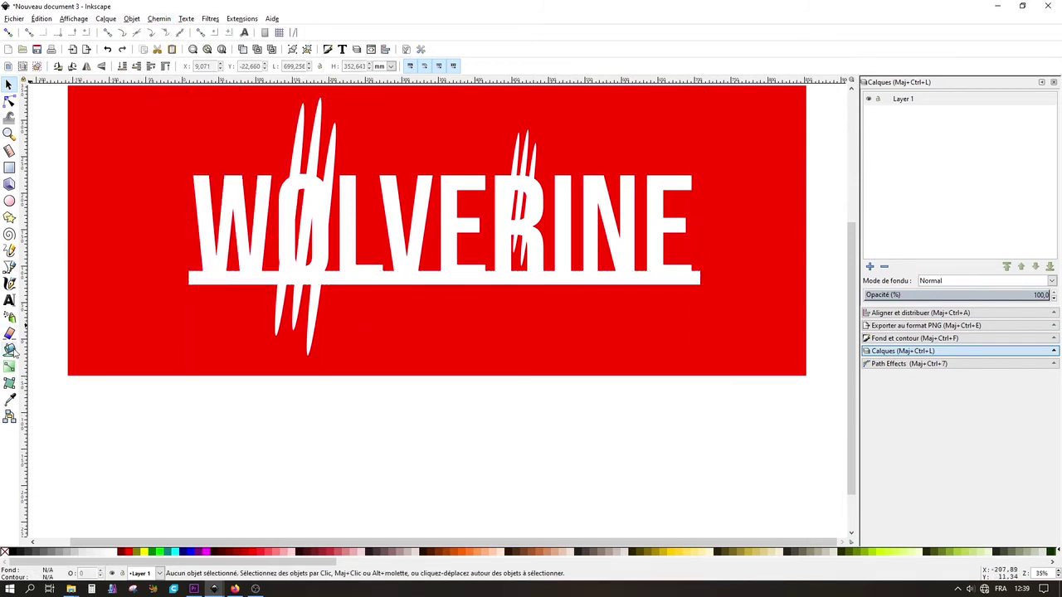
Paint-bucket the lettering and bar solid black on the red banner
{"action": "left_click", "coordinate": [10, 350]}
{"action": "left_click", "coordinate": [12, 554]}
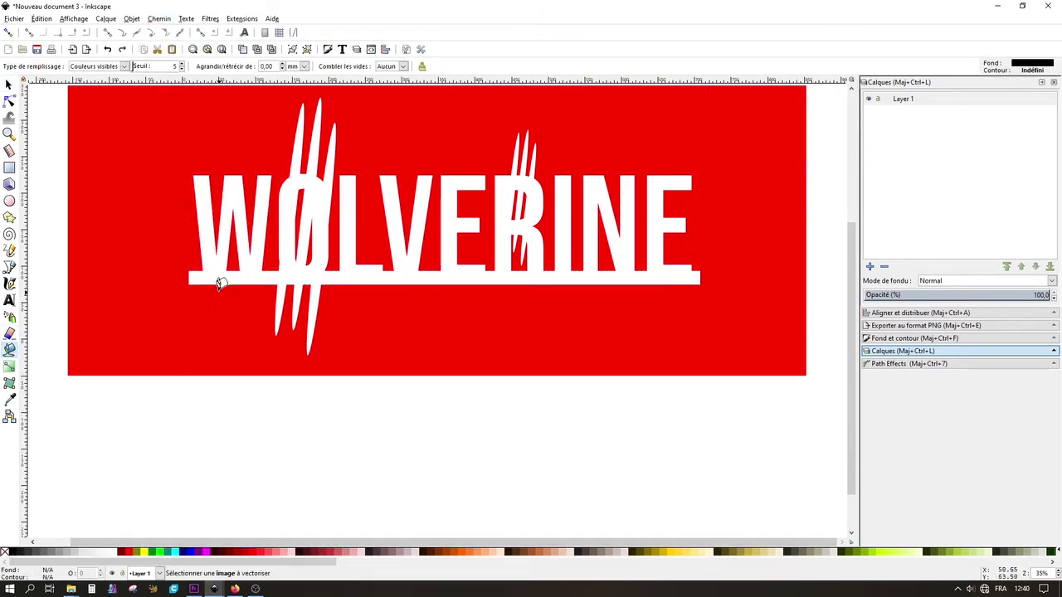
{"action": "left_click", "coordinate": [220, 275]}
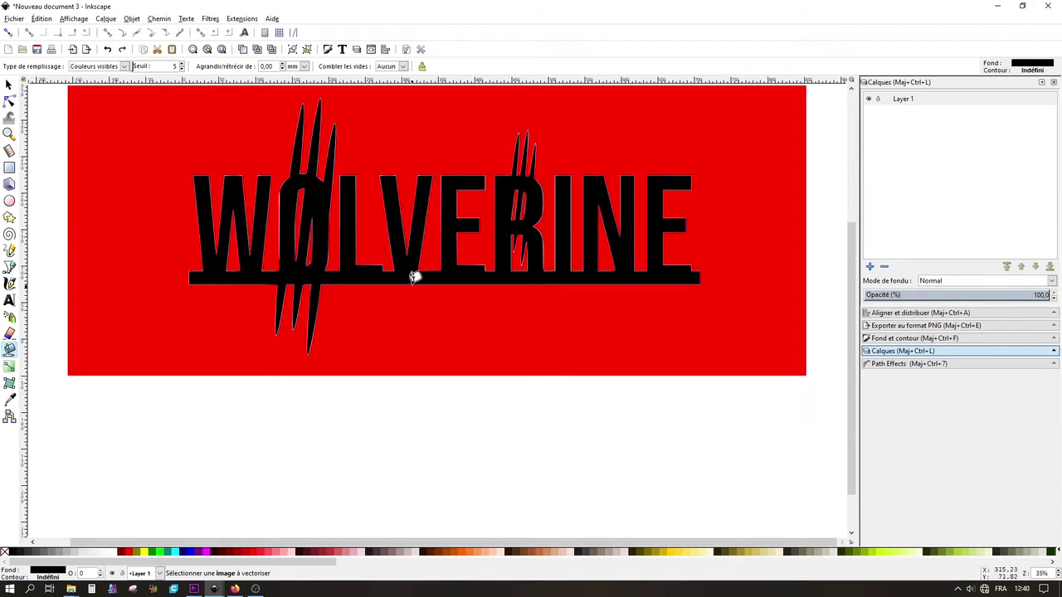
{"action": "scroll", "coordinate": [436, 278], "scroll_direction": "down", "scroll_amount": 3}
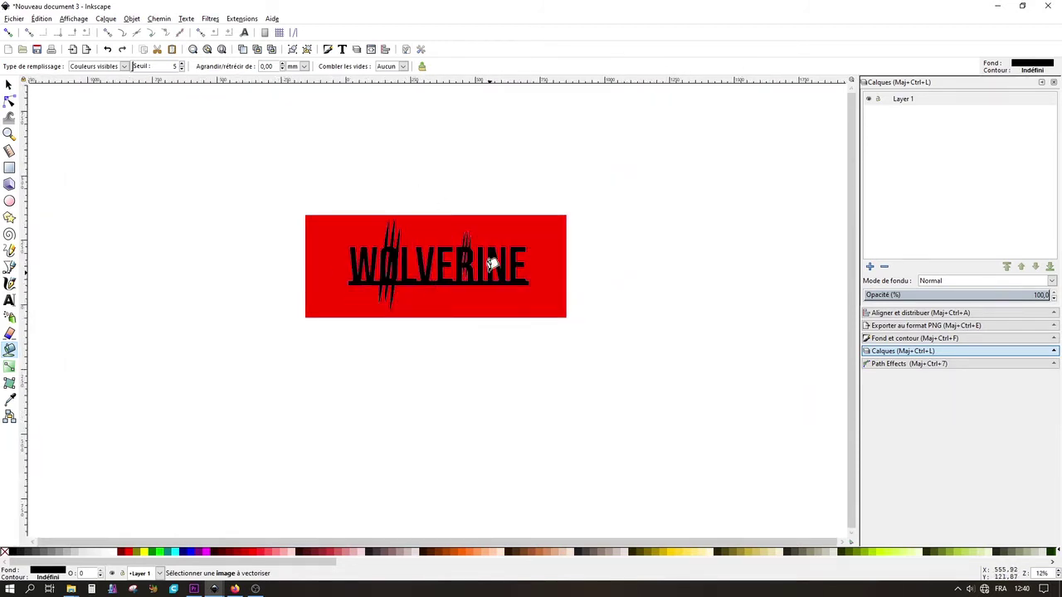
{"action": "scroll", "coordinate": [489, 259], "scroll_direction": "up", "scroll_amount": 2}
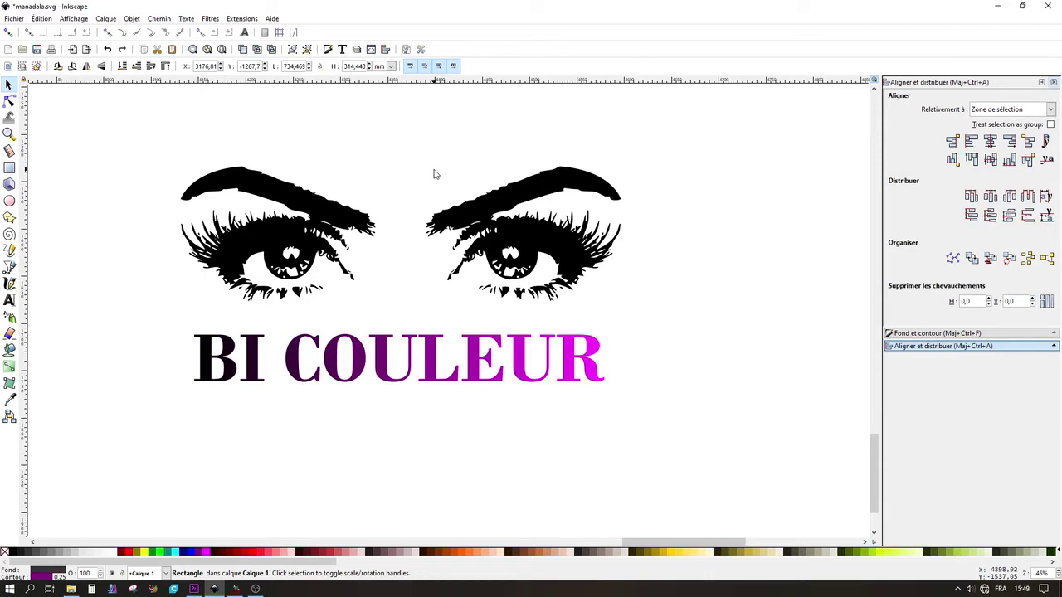
Split the traced eyes path into 76 separate pieces with Chemin > Séparer
{"action": "key", "text": "ctrl"}
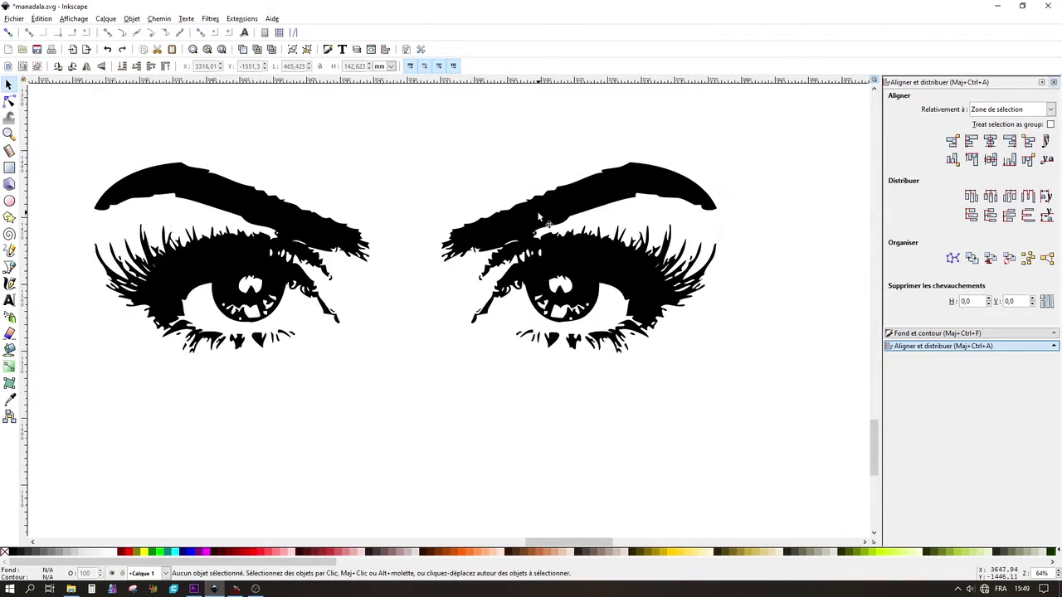
{"action": "left_click", "coordinate": [539, 217]}
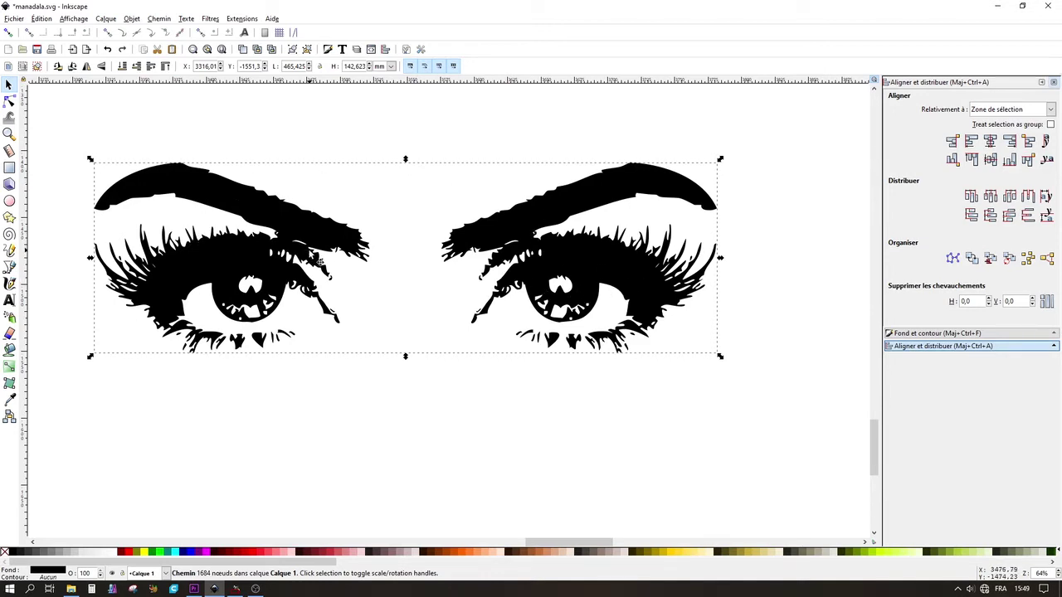
{"action": "left_click", "coordinate": [168, 22]}
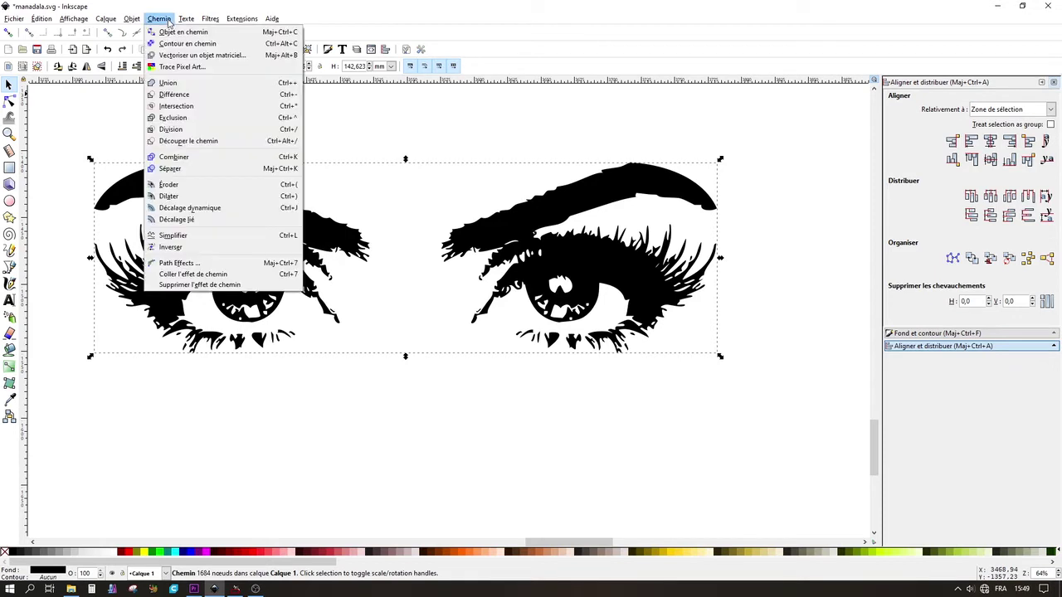
{"action": "left_click", "coordinate": [164, 169]}
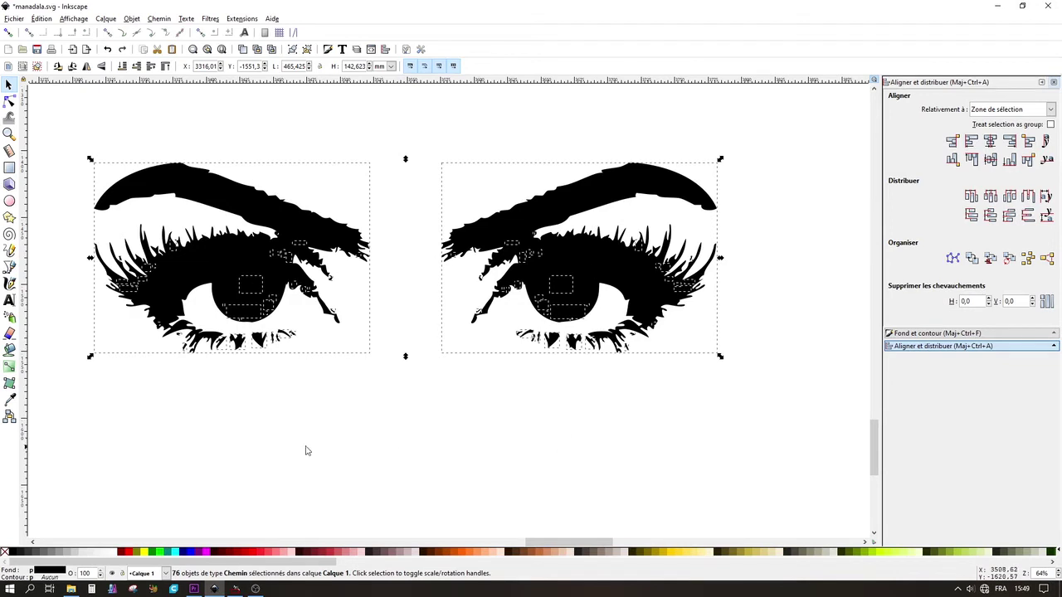
{"action": "left_click", "coordinate": [318, 411]}
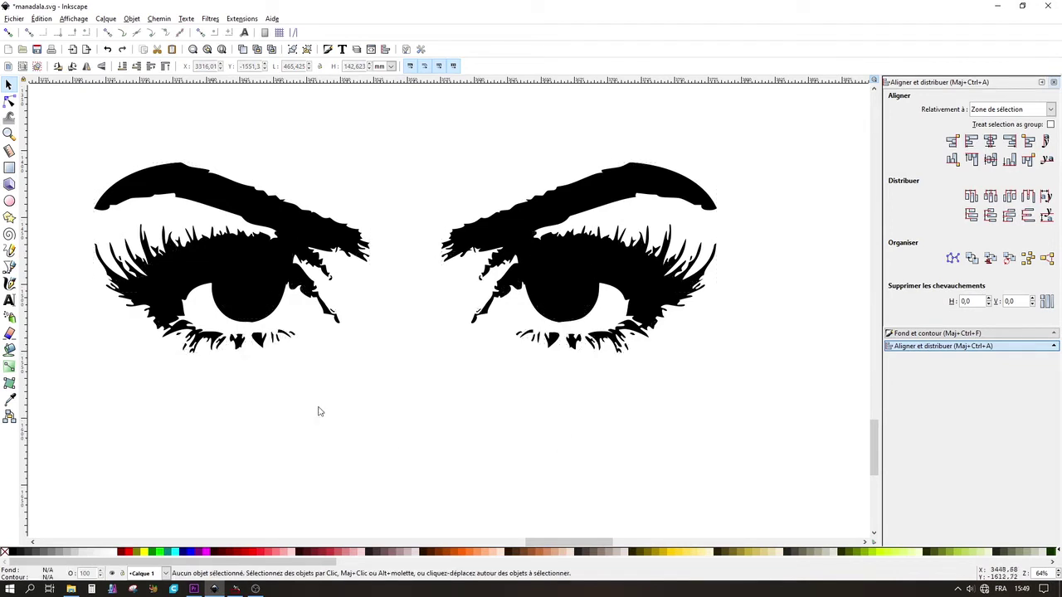
Fill the left and right eye shapes with cyan from the palette
{"action": "left_click", "coordinate": [181, 175]}
{"action": "left_click", "coordinate": [619, 175], "text": "shift"}
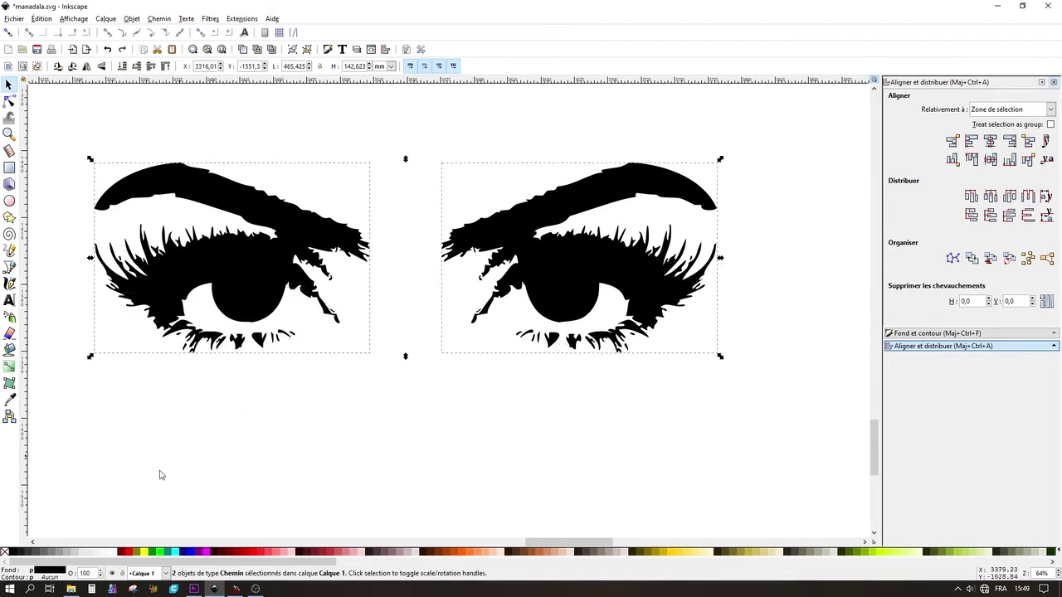
{"action": "left_click", "coordinate": [177, 552]}
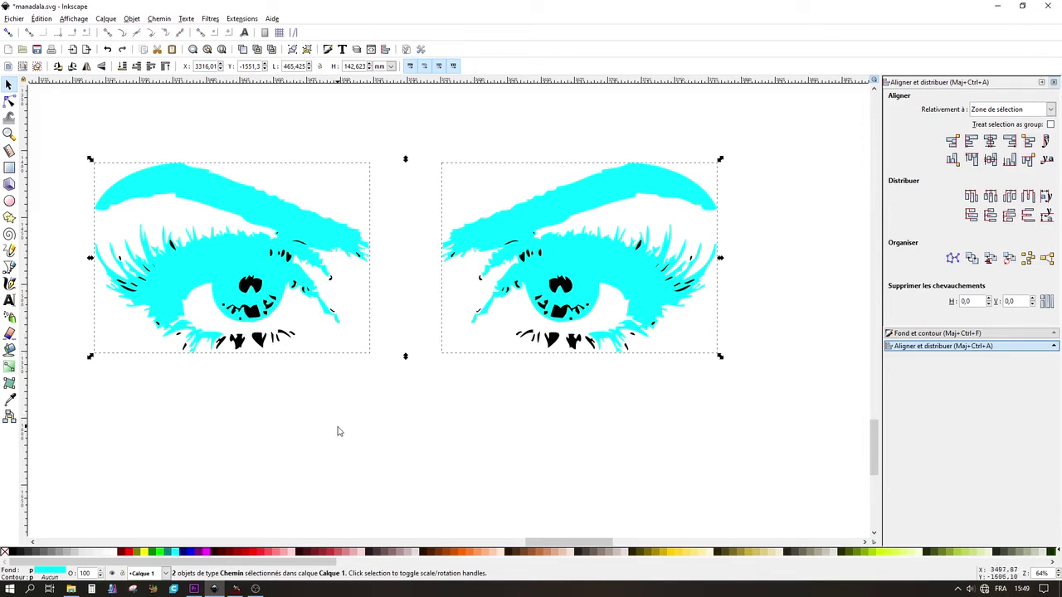
Inspect the small black pieces under and around both eyes
{"action": "left_click_drag", "start_coordinate": [338, 427], "coordinate": [214, 329]}
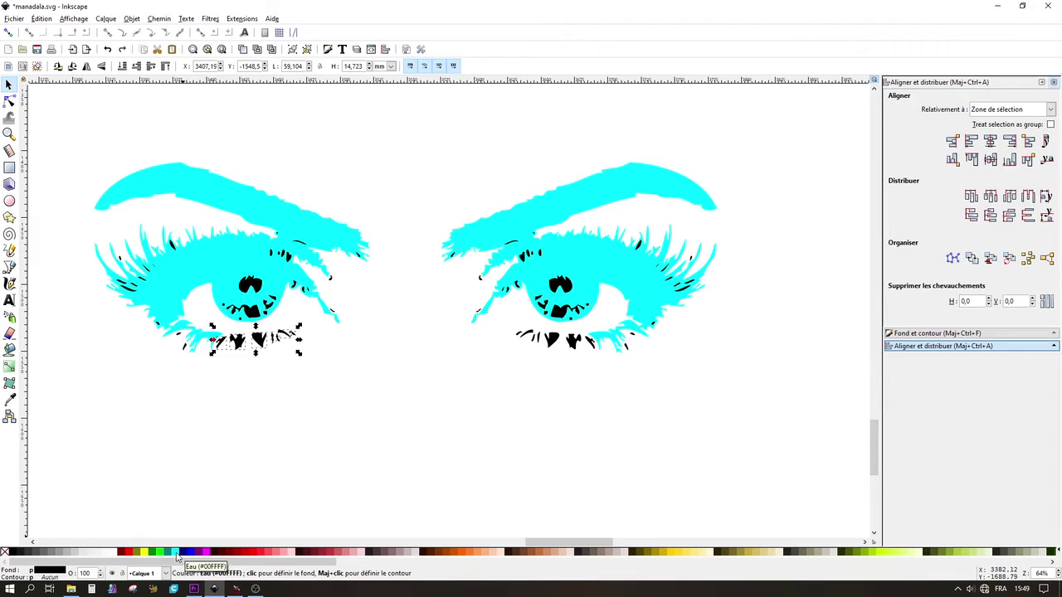
{"action": "left_click_drag", "start_coordinate": [393, 425], "coordinate": [328, 274]}
{"action": "left_click_drag", "start_coordinate": [495, 438], "coordinate": [455, 287]}
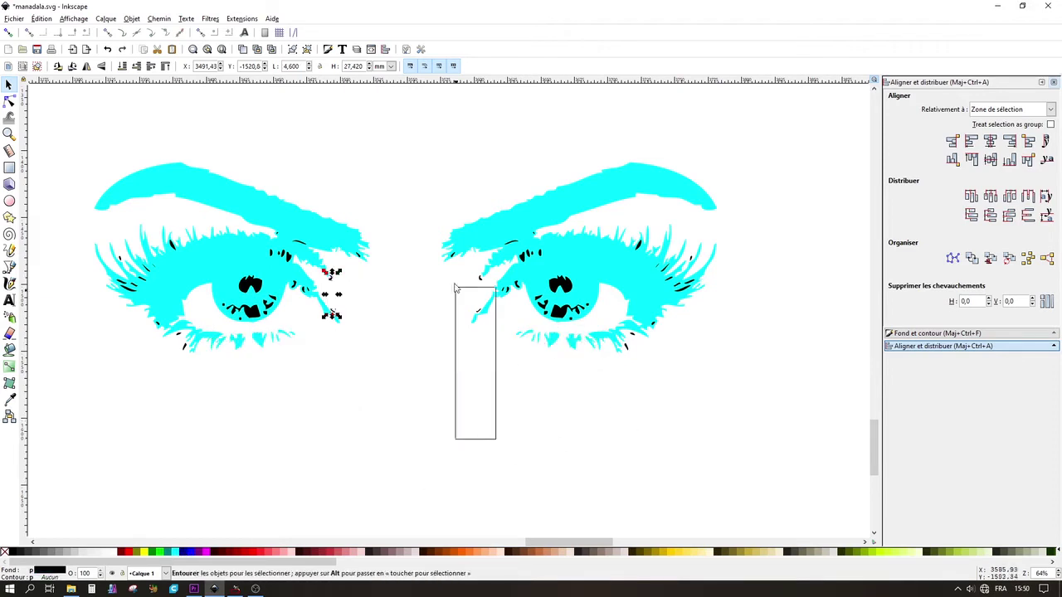
{"action": "left_click_drag", "start_coordinate": [644, 396], "coordinate": [618, 321]}
{"action": "key", "text": "Tab"}
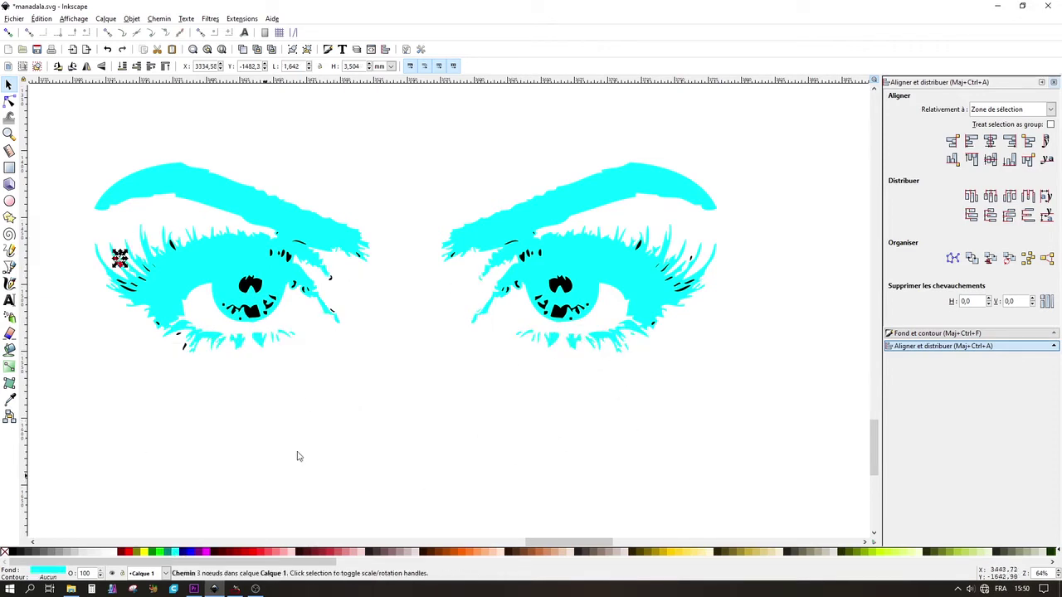
{"action": "key", "text": "Tab"}
{"action": "key", "text": "Tab"}
{"action": "key", "text": "Tab"}
Select all cyan-filled eye shapes and combine them into one path
{"action": "left_click", "coordinate": [266, 454]}
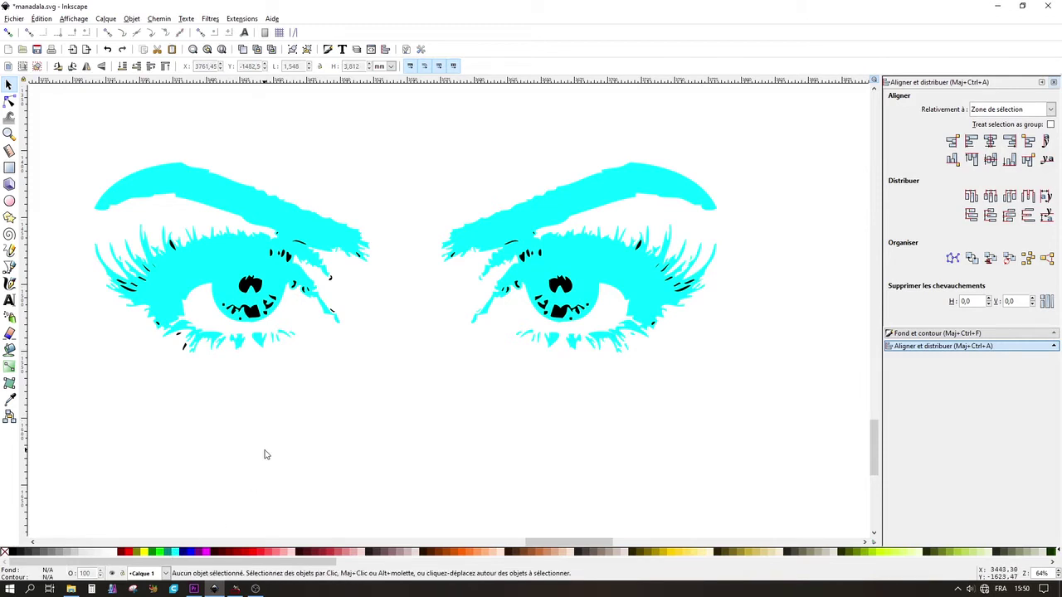
{"action": "left_click", "coordinate": [285, 216]}
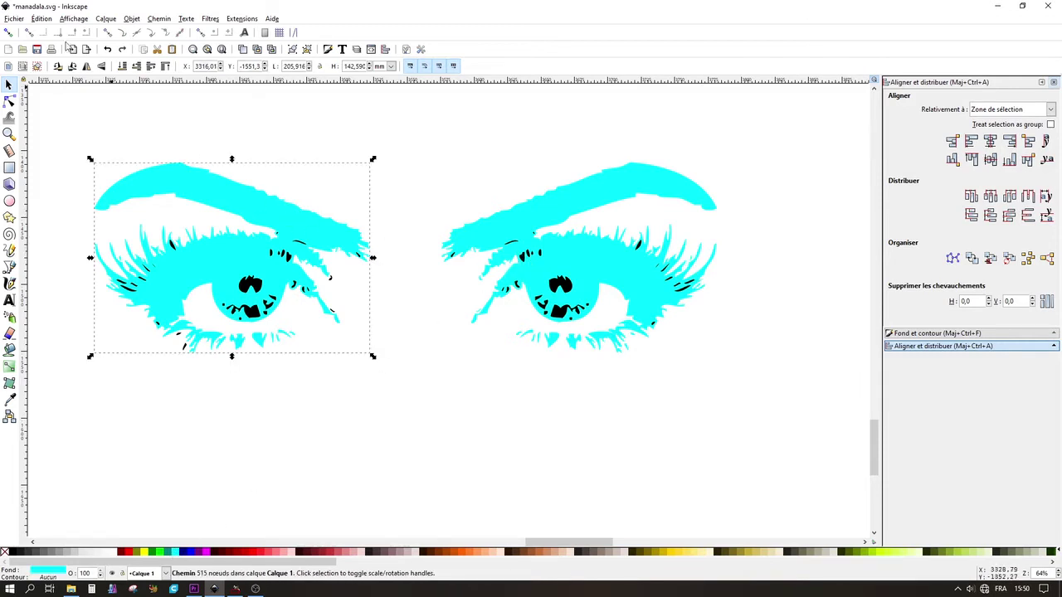
{"action": "left_click", "coordinate": [45, 19]}
{"action": "mouse_move", "coordinate": [71, 237]}
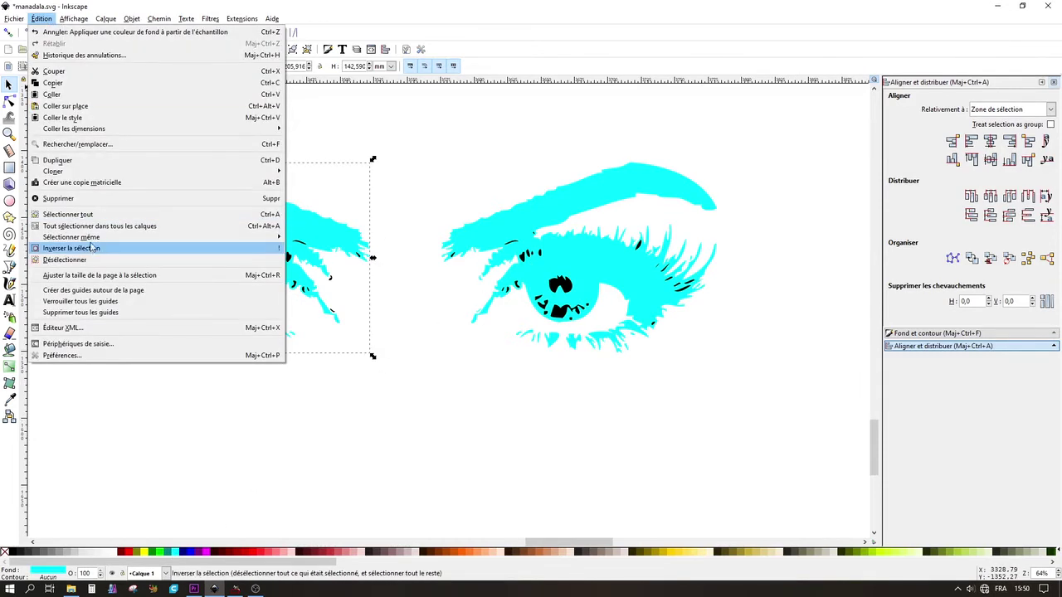
{"action": "left_click", "coordinate": [337, 239]}
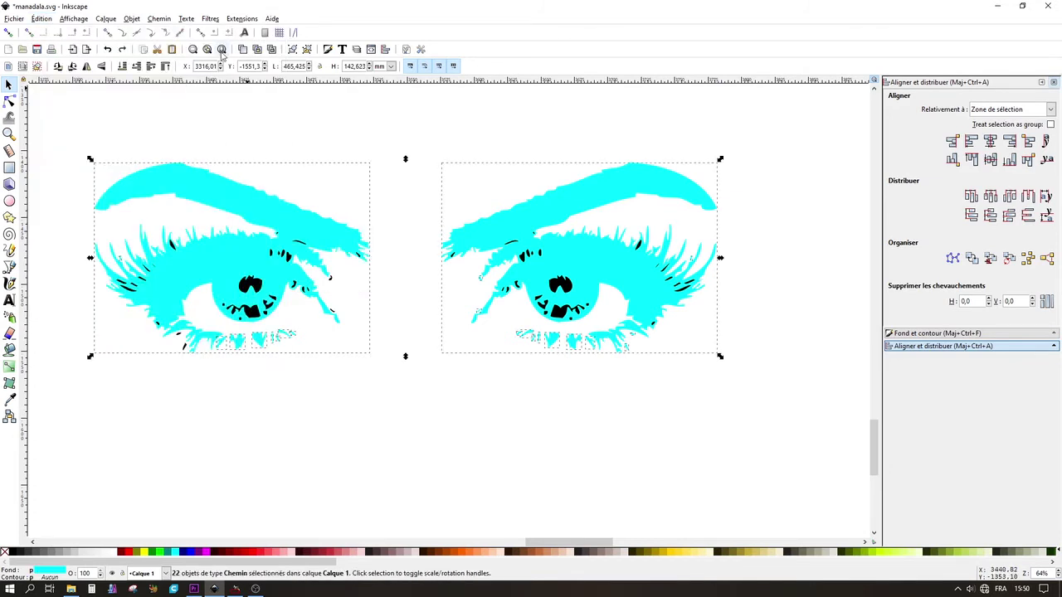
{"action": "left_click", "coordinate": [159, 19]}
{"action": "left_click", "coordinate": [178, 157]}
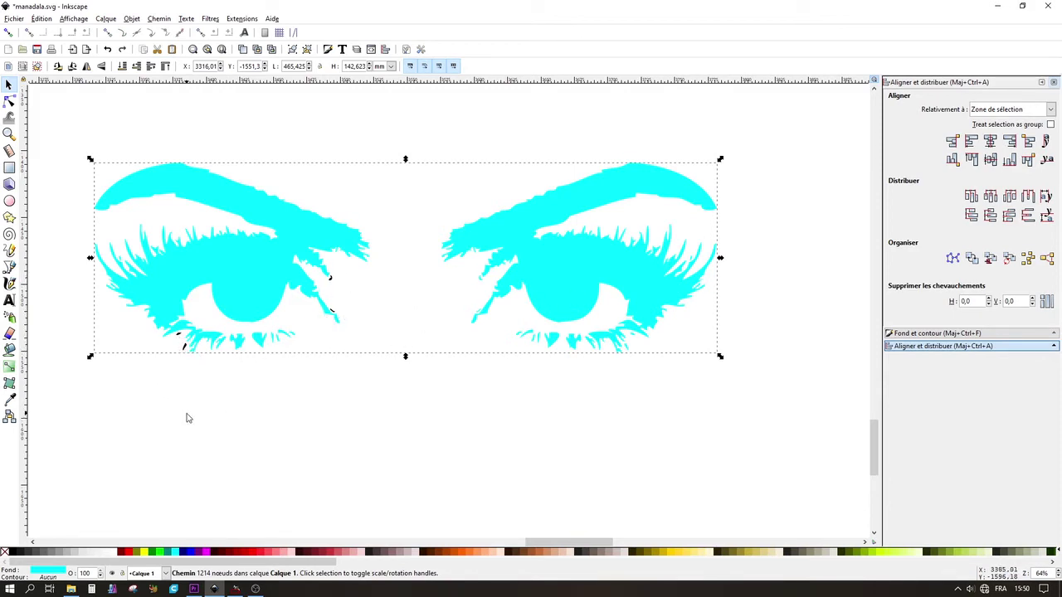
Delete the stray black bits beneath the lower lashes
{"action": "left_click_drag", "start_coordinate": [199, 408], "coordinate": [163, 333]}
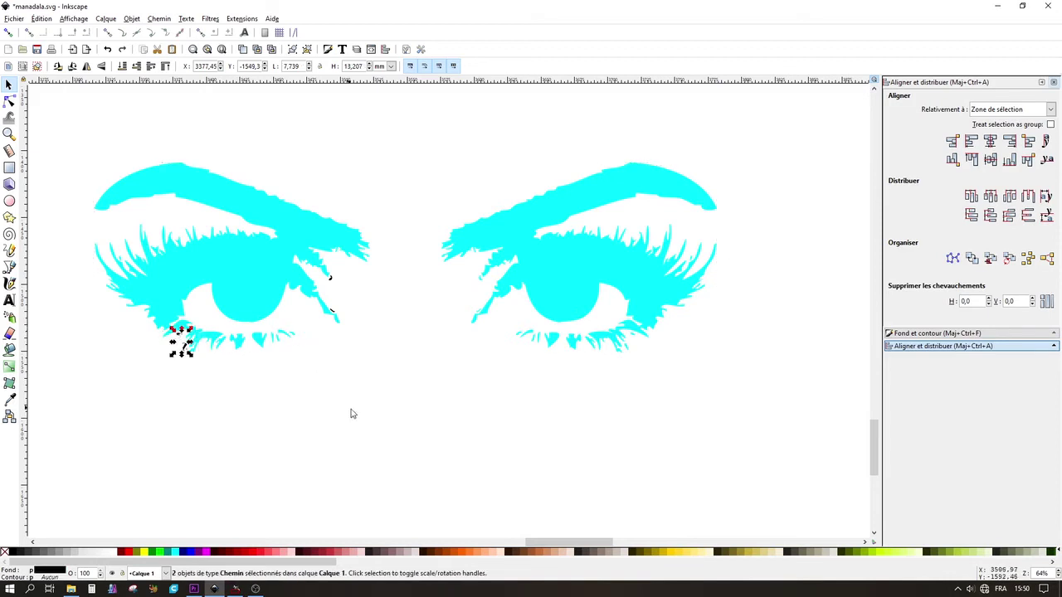
{"action": "key", "text": "Delete"}
{"action": "left_click_drag", "start_coordinate": [348, 327], "coordinate": [319, 268]}
{"action": "key", "text": "Delete"}
{"action": "left_click", "coordinate": [294, 295]}
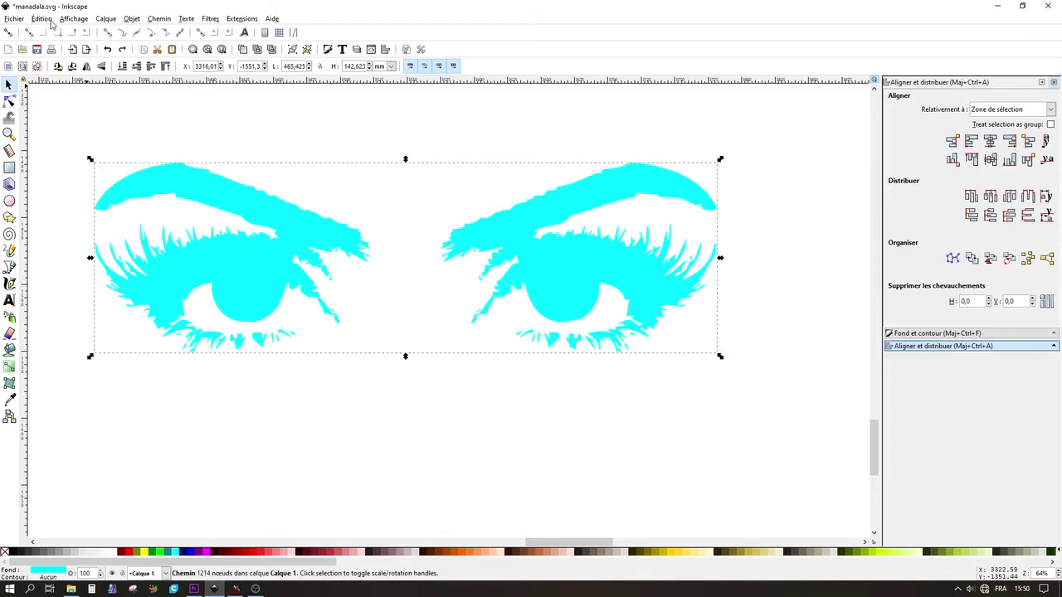
{"action": "left_click", "coordinate": [52, 23]}
Combine all cyan paths into one and send it behind the black details
{"action": "left_click", "coordinate": [300, 239]}
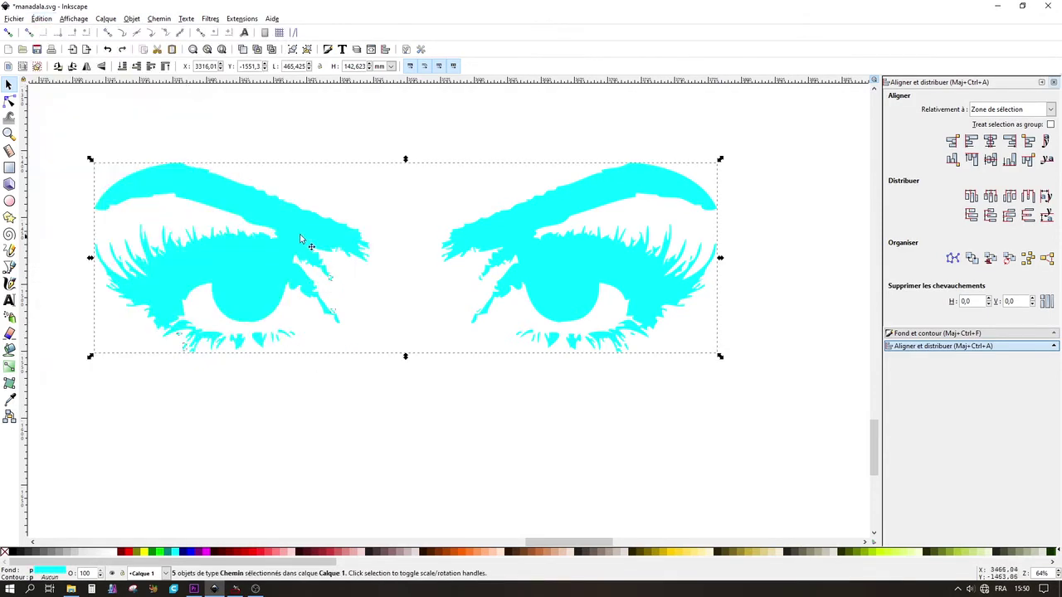
{"action": "left_click", "coordinate": [160, 18]}
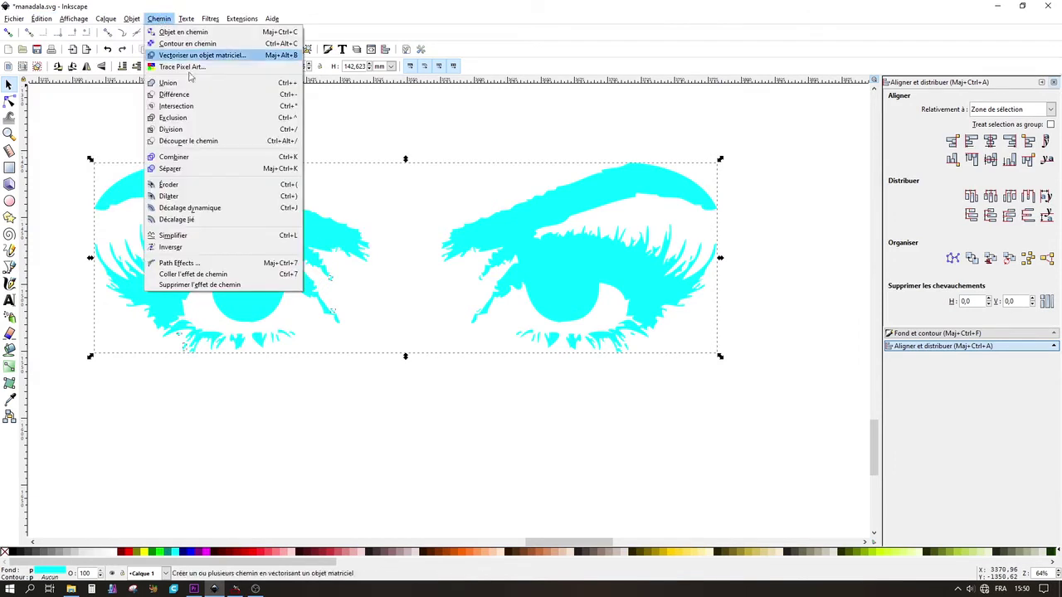
{"action": "left_click", "coordinate": [191, 169]}
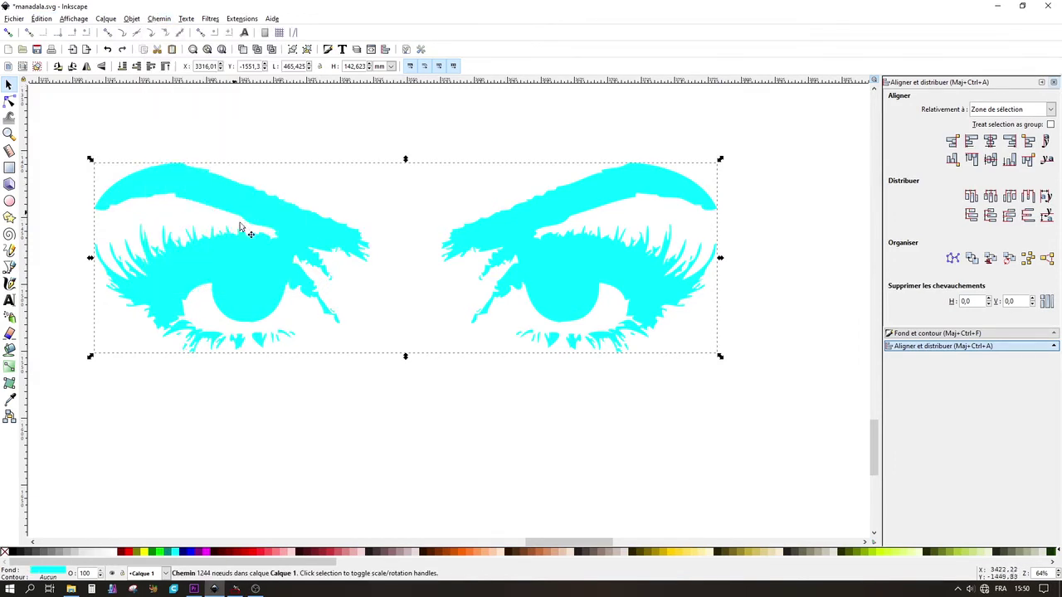
{"action": "left_click", "coordinate": [122, 66]}
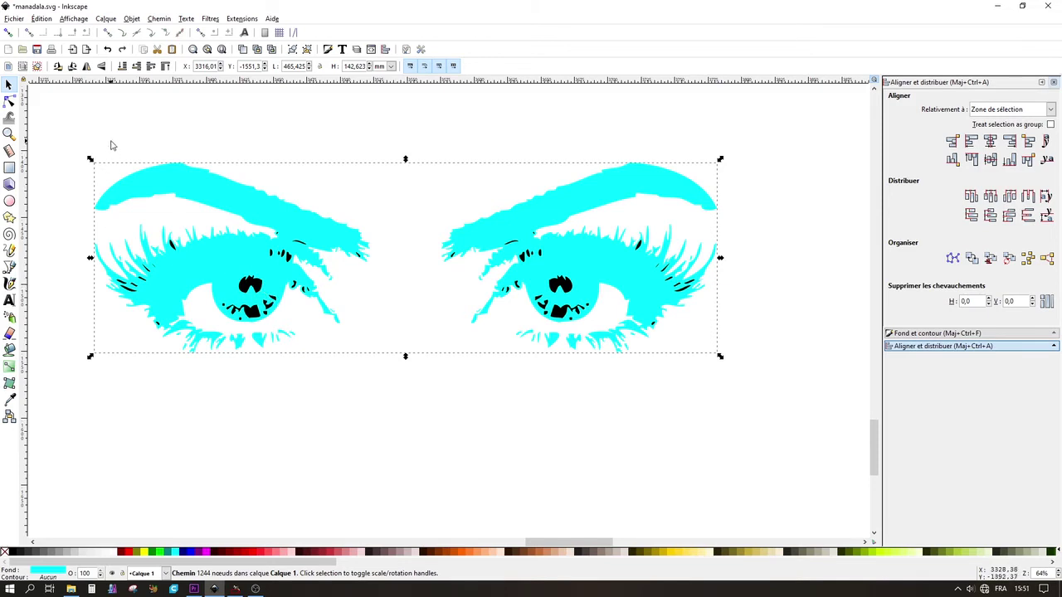
Combine the 50 black pupil and lash fragments into one 440-node path
{"action": "mouse_move", "coordinate": [110, 141]}
{"action": "left_mouse_down"}
{"action": "mouse_move", "coordinate": [520, 365]}
{"action": "mouse_move", "coordinate": [703, 411]}
{"action": "left_mouse_up"}
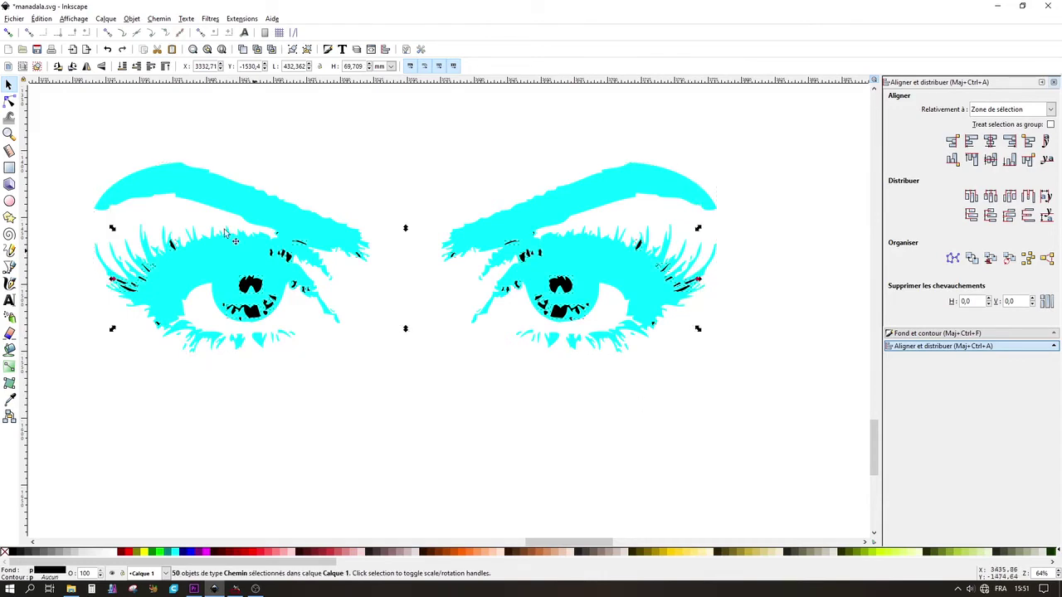
{"action": "left_click", "coordinate": [156, 20]}
{"action": "left_click", "coordinate": [199, 159]}
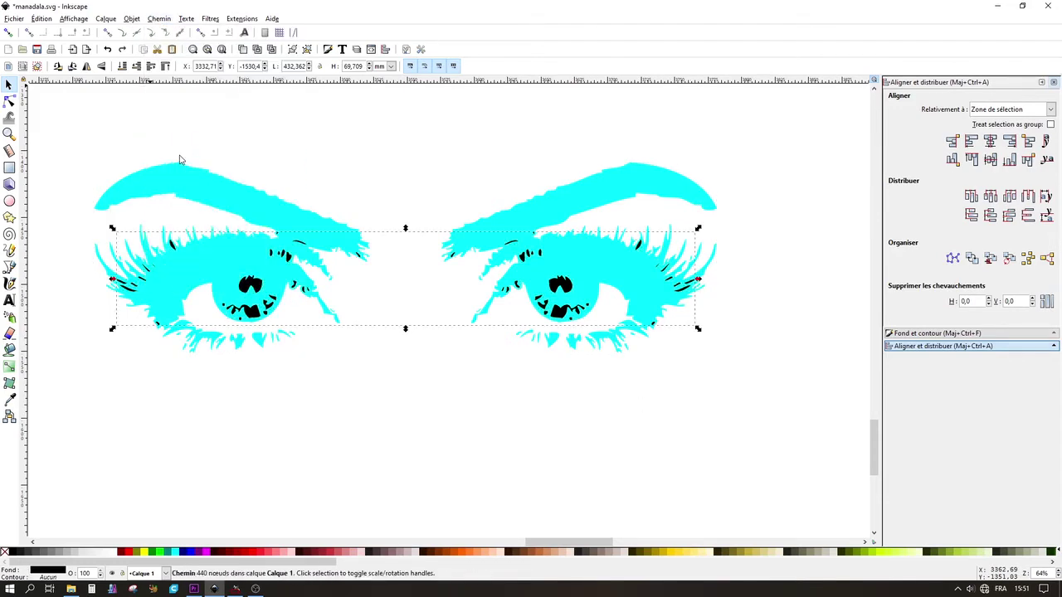
{"action": "left_click", "coordinate": [404, 194]}
{"action": "scroll", "coordinate": [405, 195], "scroll_direction": "down", "scroll_amount": 1}
{"action": "scroll", "coordinate": [405, 195], "scroll_direction": "down", "scroll_amount": 2}
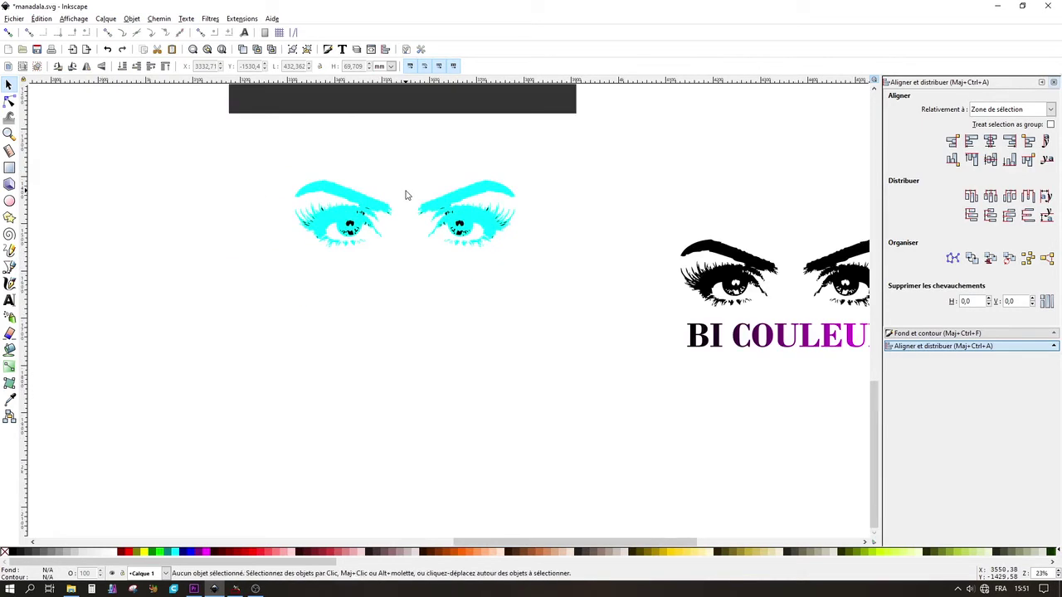
{"action": "scroll", "coordinate": [406, 195], "scroll_direction": "up", "scroll_amount": 3}
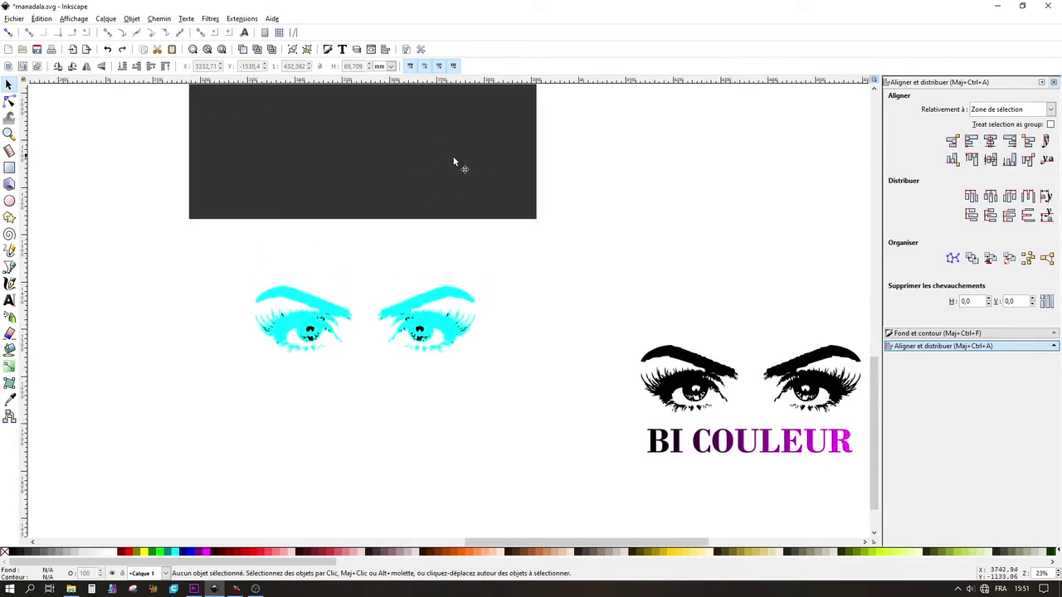
Fill the dark rectangle mid grey and move it over the cyan eyes
{"action": "left_click", "coordinate": [307, 182]}
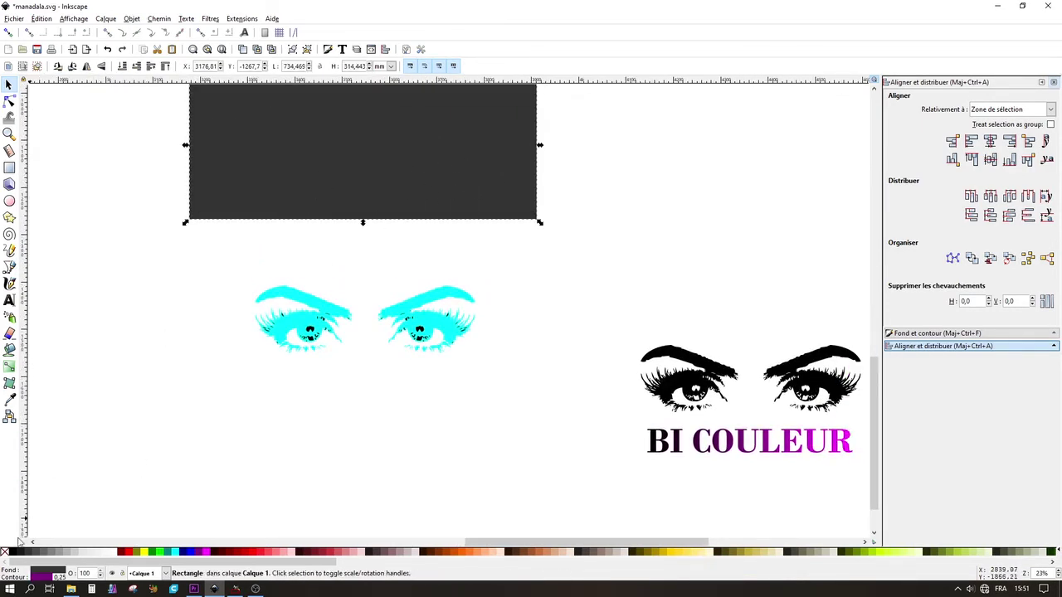
{"action": "left_click", "coordinate": [60, 553]}
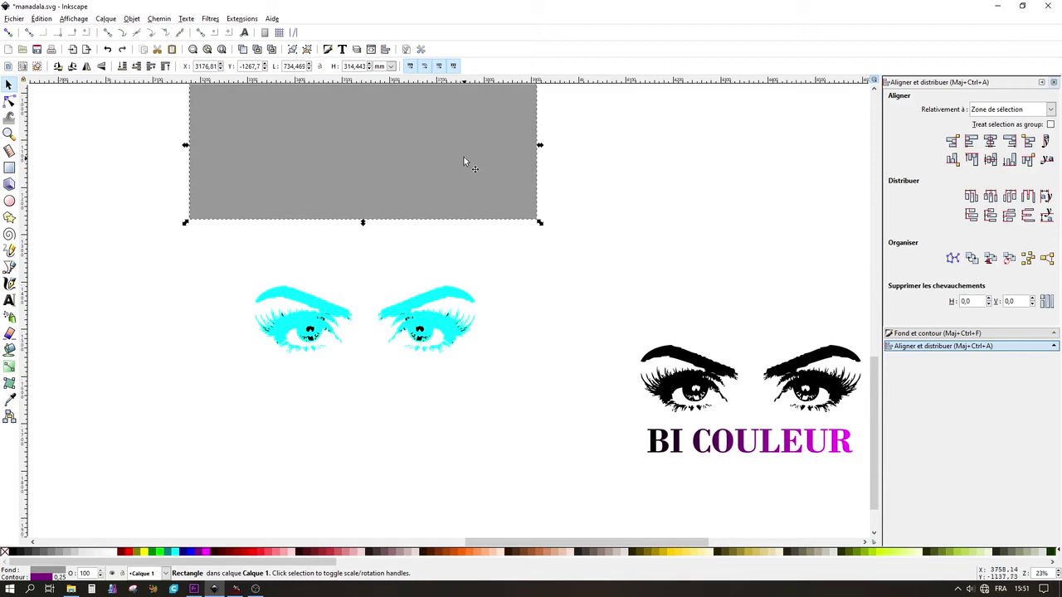
{"action": "mouse_move", "coordinate": [464, 160]}
{"action": "left_mouse_down"}
{"action": "mouse_move", "coordinate": [471, 345]}
{"action": "mouse_move", "coordinate": [471, 334]}
{"action": "left_mouse_up"}
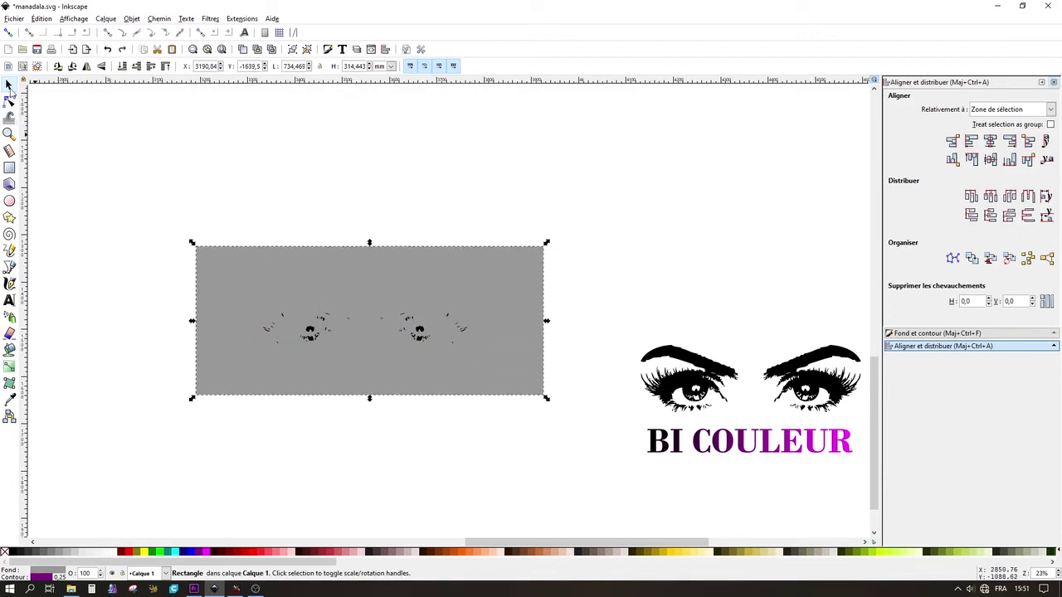
Lower the grey rectangle behind the cyan eyes and select both together
{"action": "left_click", "coordinate": [122, 66]}
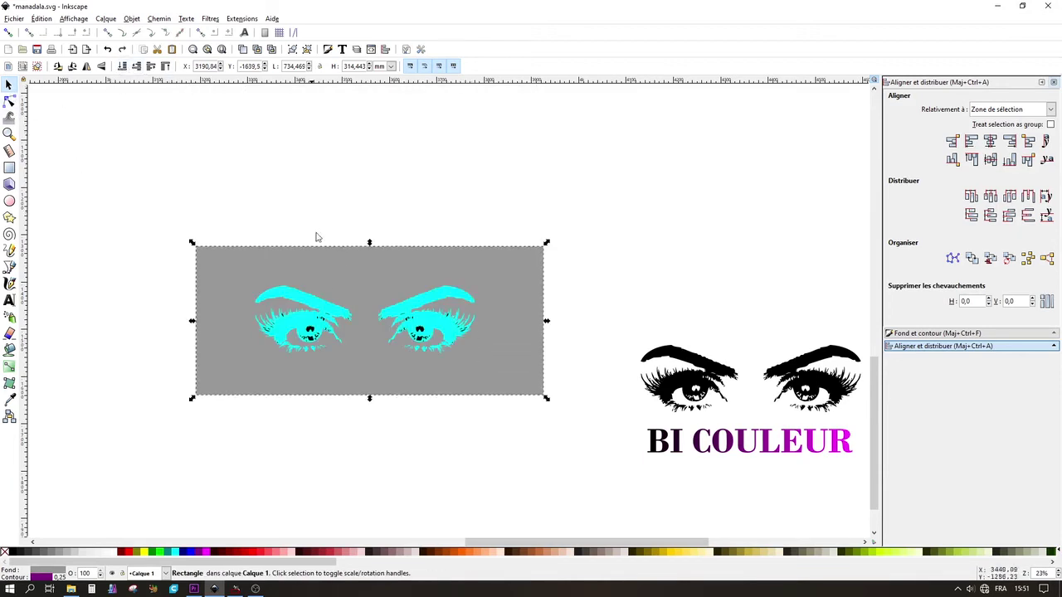
{"action": "key", "text": "ctrl+z"}
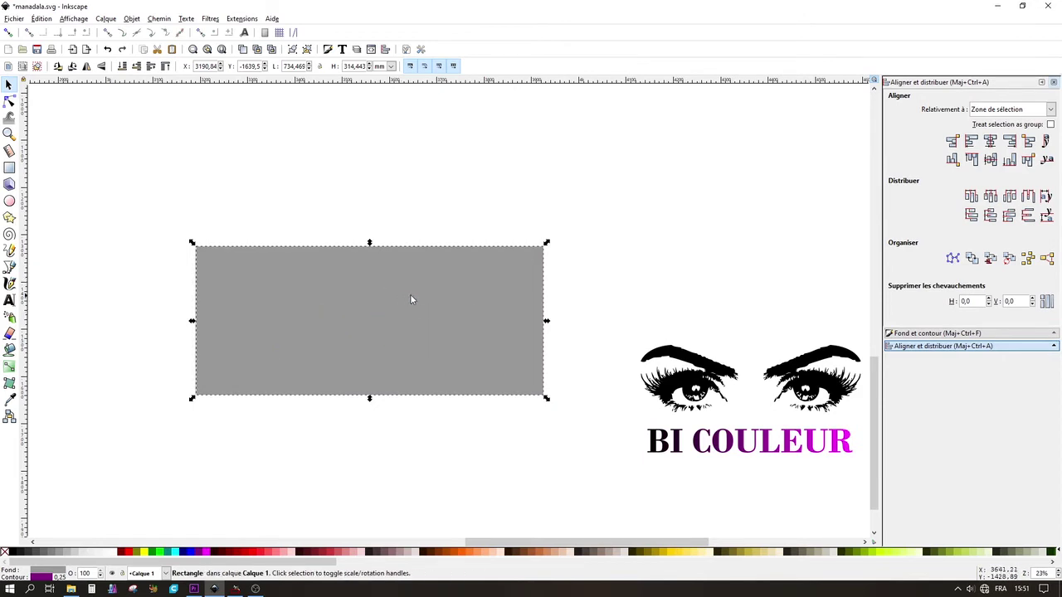
{"action": "left_click", "coordinate": [122, 67]}
{"action": "left_click", "coordinate": [434, 186]}
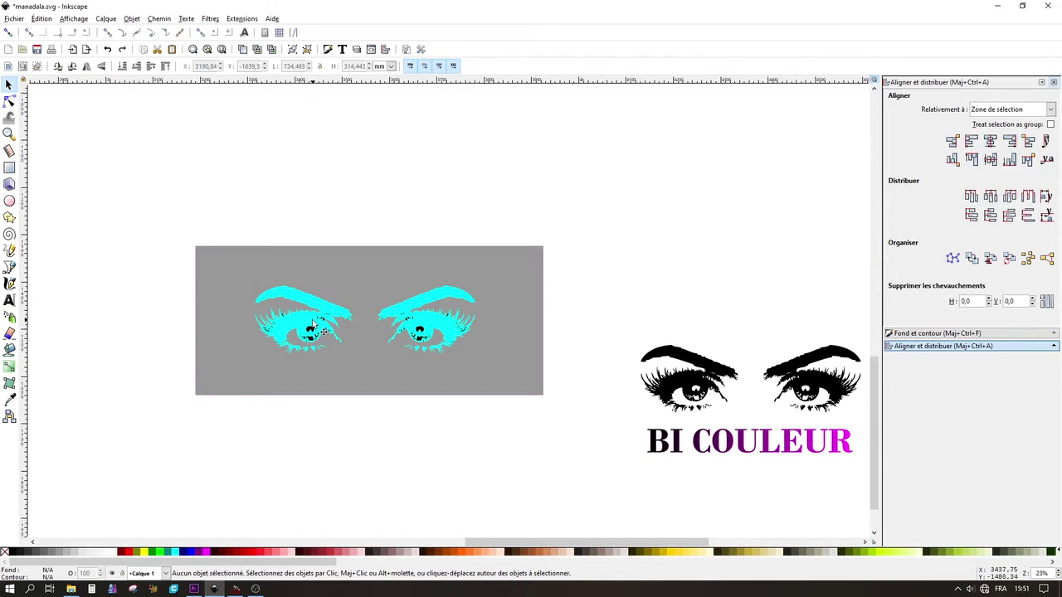
{"action": "left_click", "coordinate": [358, 253]}
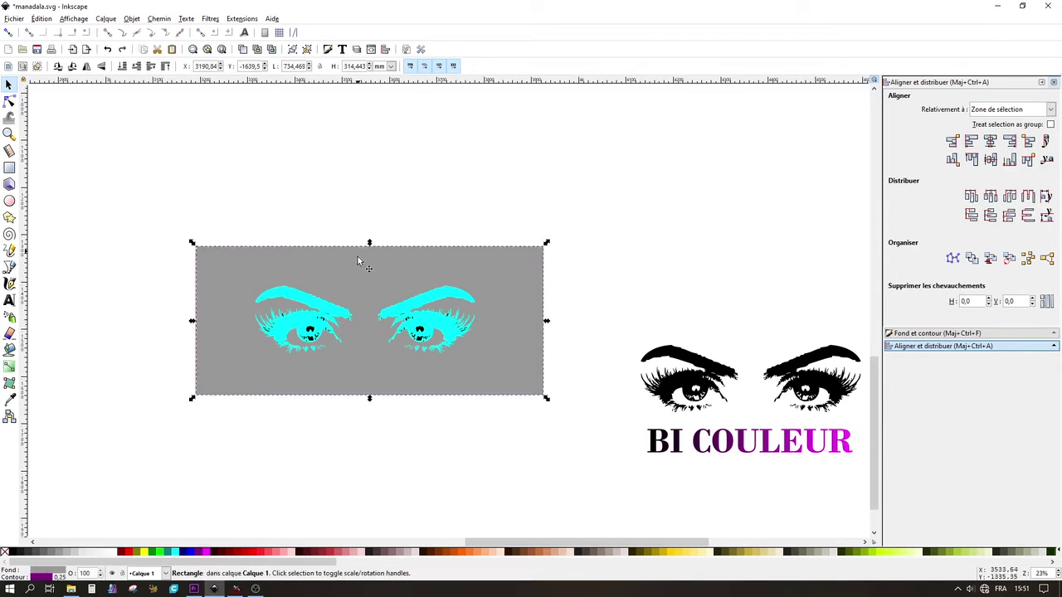
{"action": "left_click", "coordinate": [317, 309], "text": "shift"}
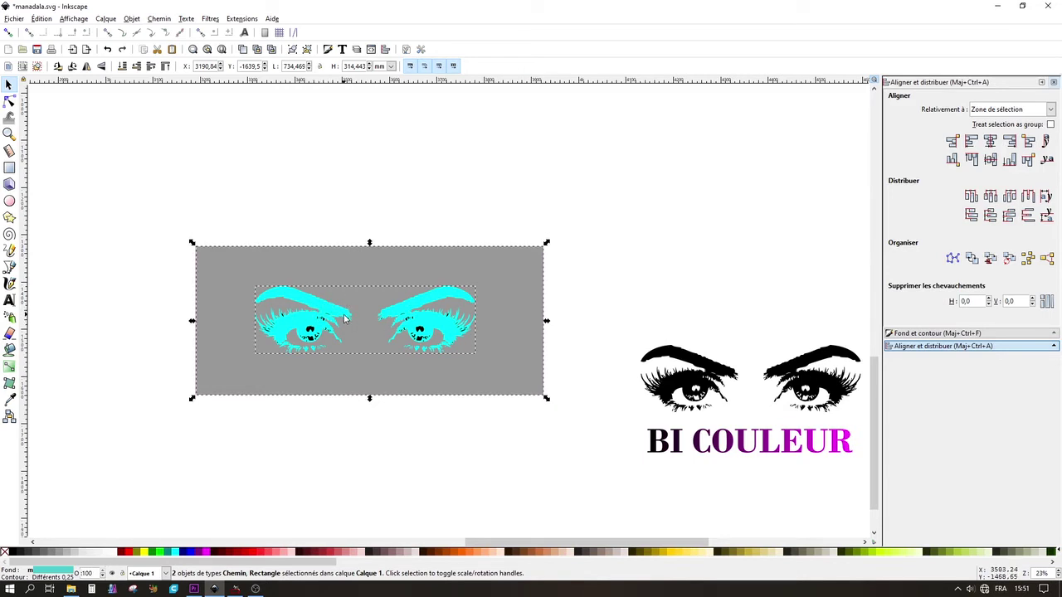
Cut the cyan eyes out of the grey rectangle with Difference and move it up
{"action": "left_click", "coordinate": [160, 18]}
{"action": "left_click", "coordinate": [175, 96]}
{"action": "left_click_drag", "start_coordinate": [379, 255], "coordinate": [391, 94]}
Subtract the pupil and lash details from the lower rectangle with Difference
{"action": "left_click_drag", "start_coordinate": [150, 233], "coordinate": [592, 440]}
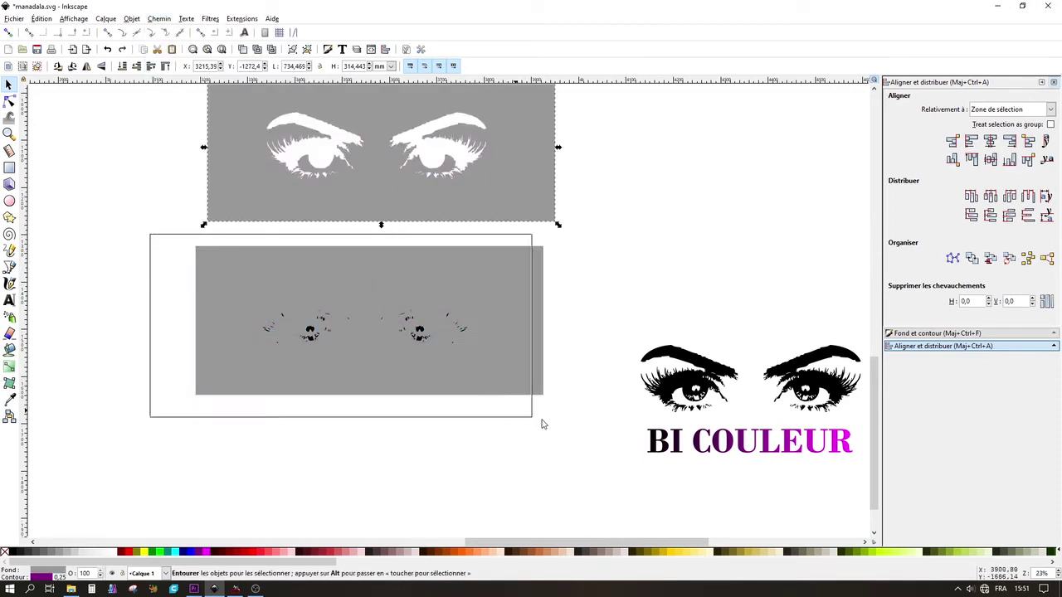
{"action": "left_click", "coordinate": [160, 18]}
{"action": "left_click", "coordinate": [165, 94]}
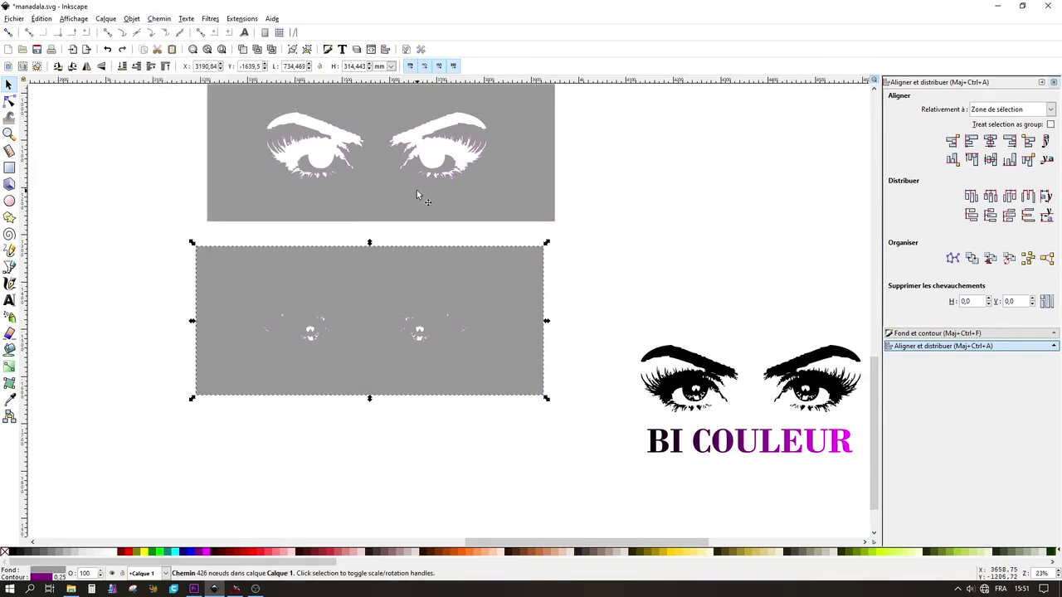
{"action": "left_click_drag", "start_coordinate": [416, 195], "coordinate": [336, 261]}
Move the first brown eye stencil against its 1° COUCHE textured wall preview
{"action": "scroll", "coordinate": [431, 304], "scroll_direction": "right", "scroll_amount": 8}
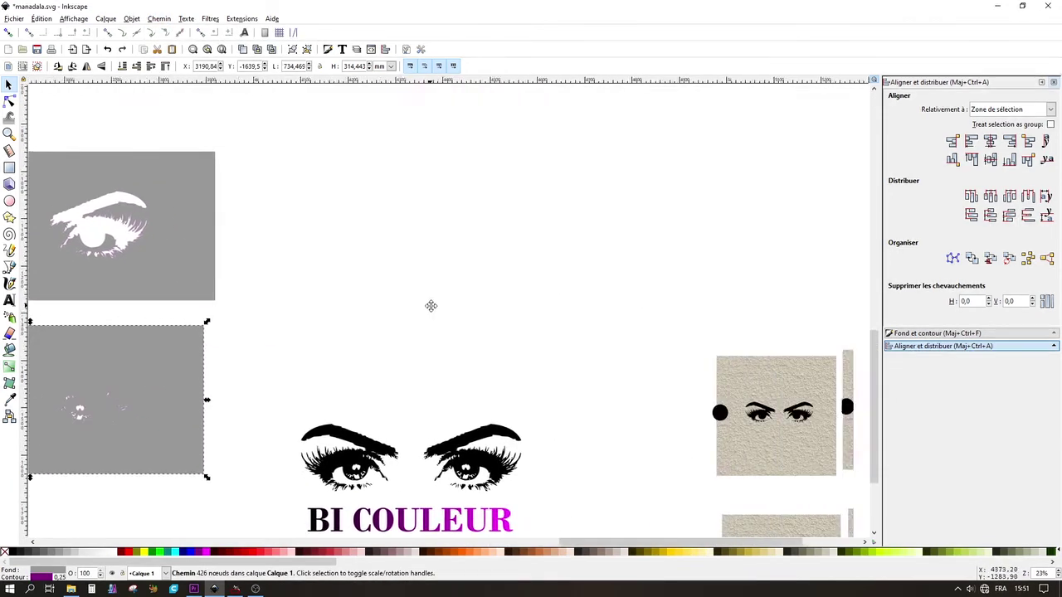
{"action": "scroll", "coordinate": [616, 261], "scroll_direction": "right", "scroll_amount": 3}
{"action": "scroll", "coordinate": [630, 346], "scroll_direction": "right", "scroll_amount": 4}
{"action": "scroll", "coordinate": [630, 343], "scroll_direction": "up", "scroll_amount": 2}
{"action": "scroll", "coordinate": [630, 342], "scroll_direction": "up", "scroll_amount": 1}
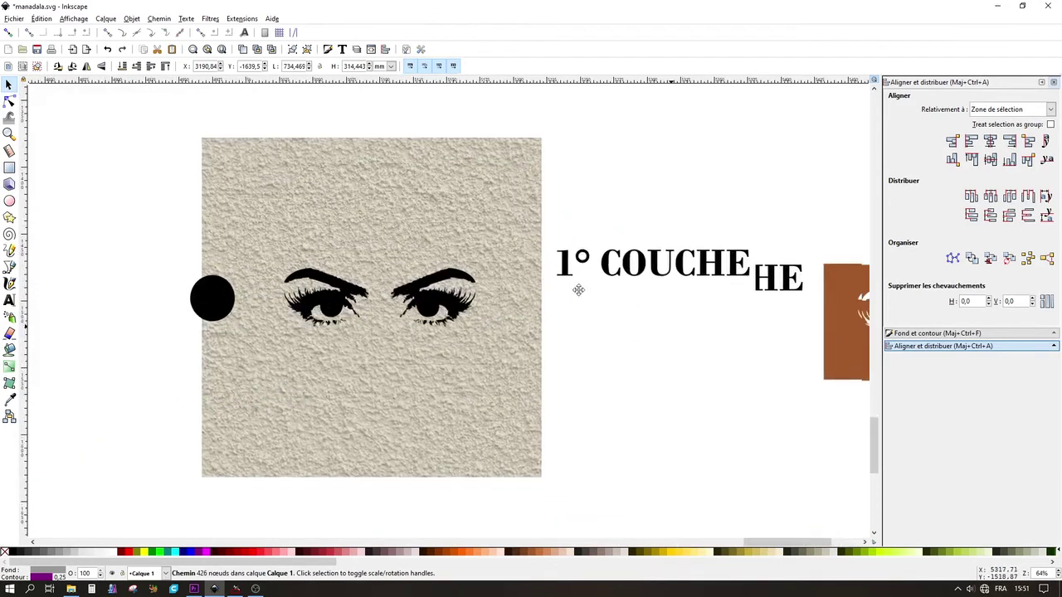
{"action": "left_click_drag", "start_coordinate": [682, 365], "coordinate": [579, 337]}
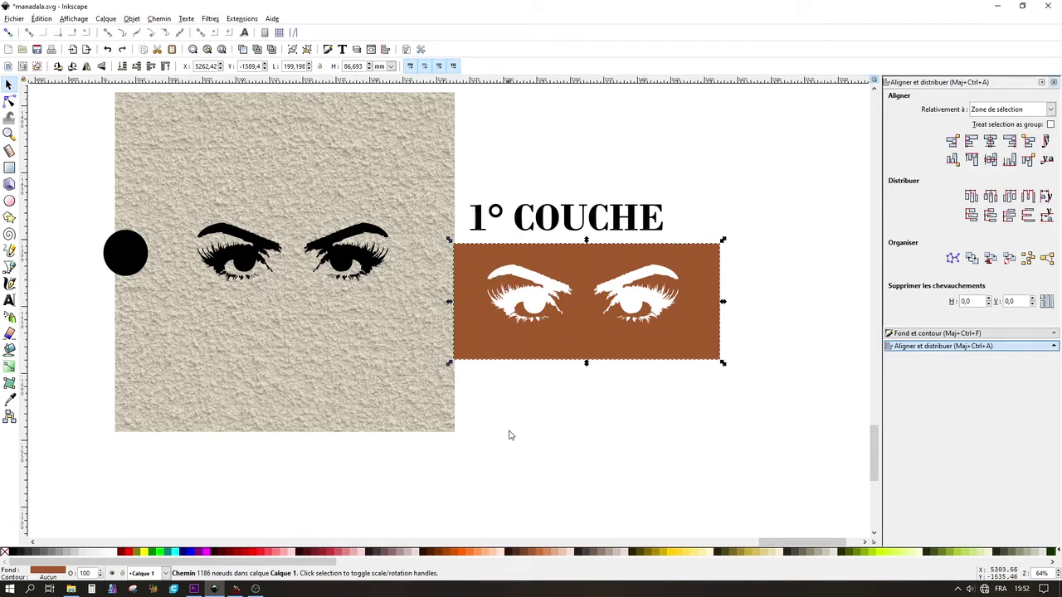
{"action": "left_click", "coordinate": [556, 458]}
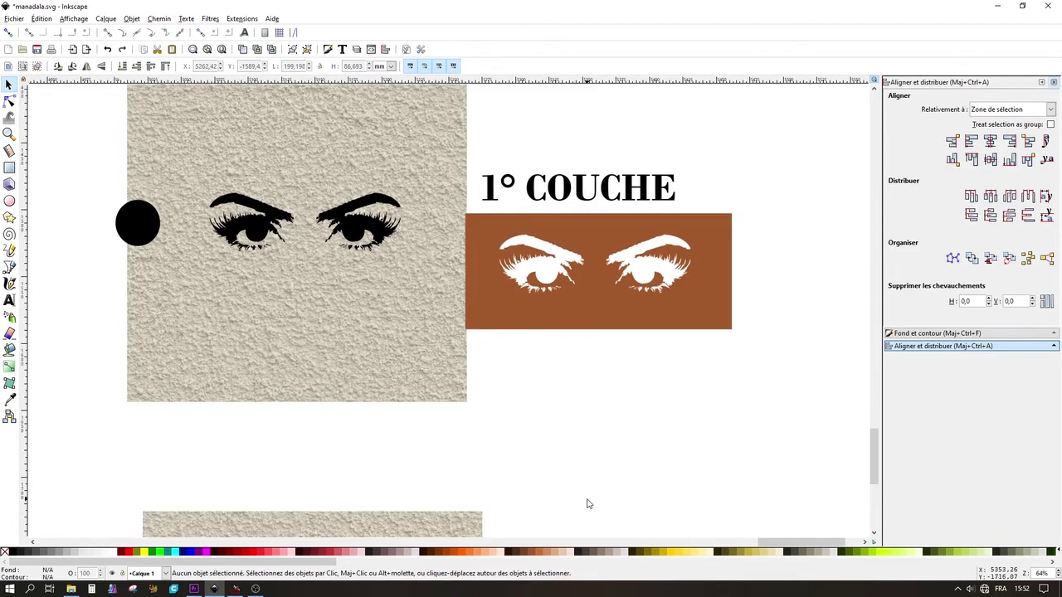
Move the second brown plate beside the 2° COUCHE preview
{"action": "scroll", "coordinate": [589, 498], "scroll_direction": "down", "scroll_amount": 7}
{"action": "scroll", "coordinate": [603, 169], "scroll_direction": "down", "scroll_amount": 10}
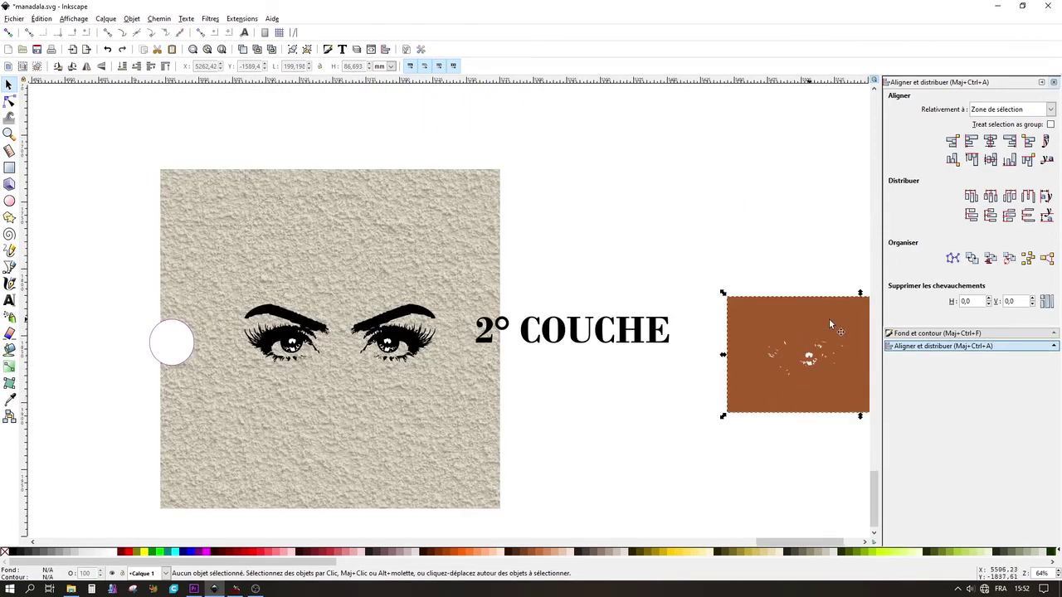
{"action": "left_click_drag", "start_coordinate": [834, 315], "coordinate": [569, 370]}
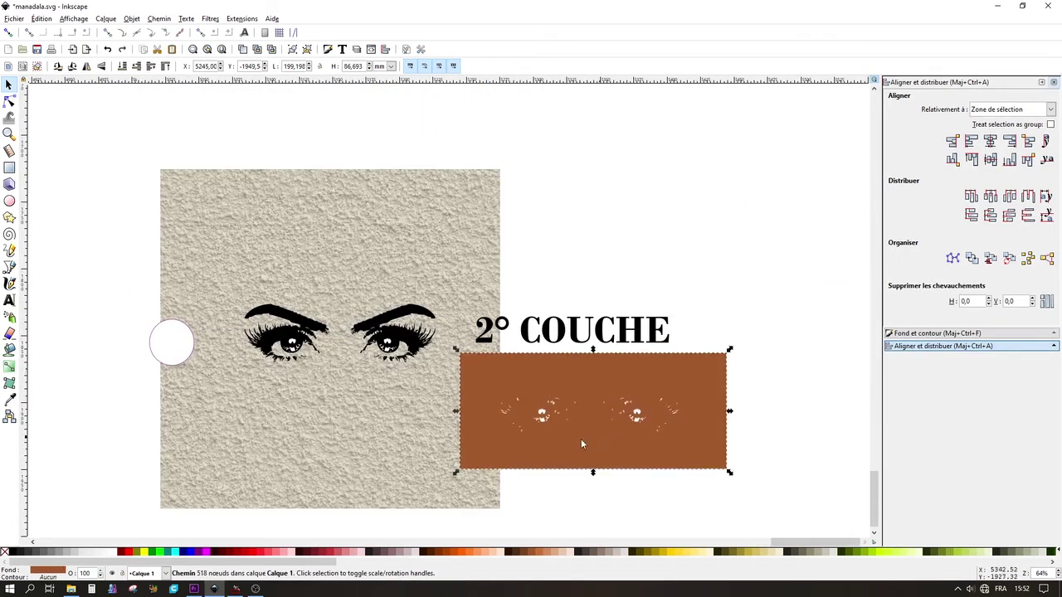
{"action": "scroll", "coordinate": [336, 371], "scroll_direction": "up", "scroll_amount": 2, "text": "ctrl"}
{"action": "scroll", "coordinate": [336, 371], "scroll_direction": "up", "scroll_amount": 1, "text": "ctrl"}
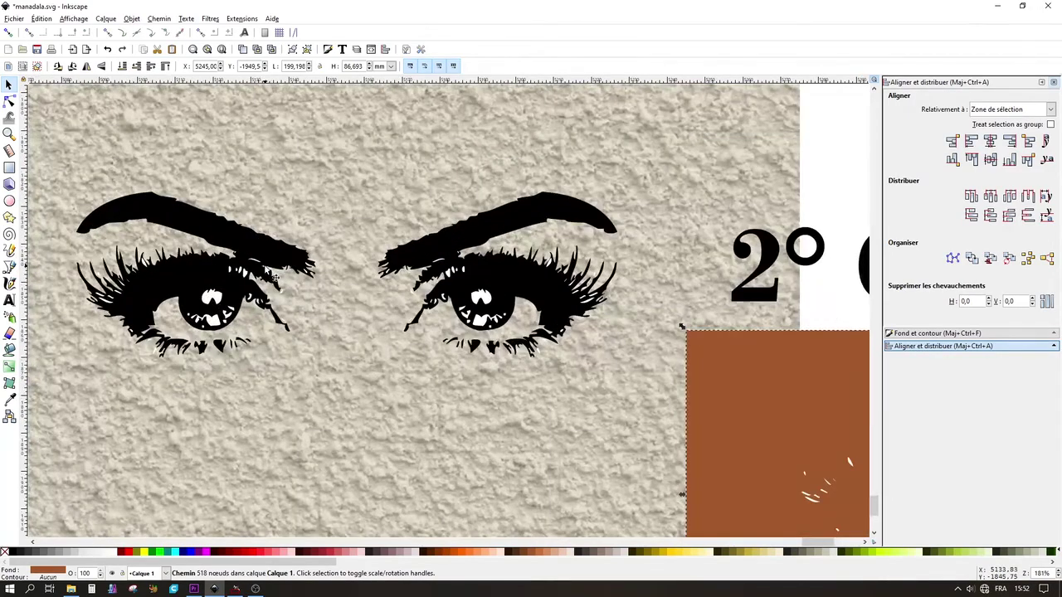
{"action": "scroll", "coordinate": [355, 297], "scroll_direction": "down", "scroll_amount": 4, "text": "ctrl"}
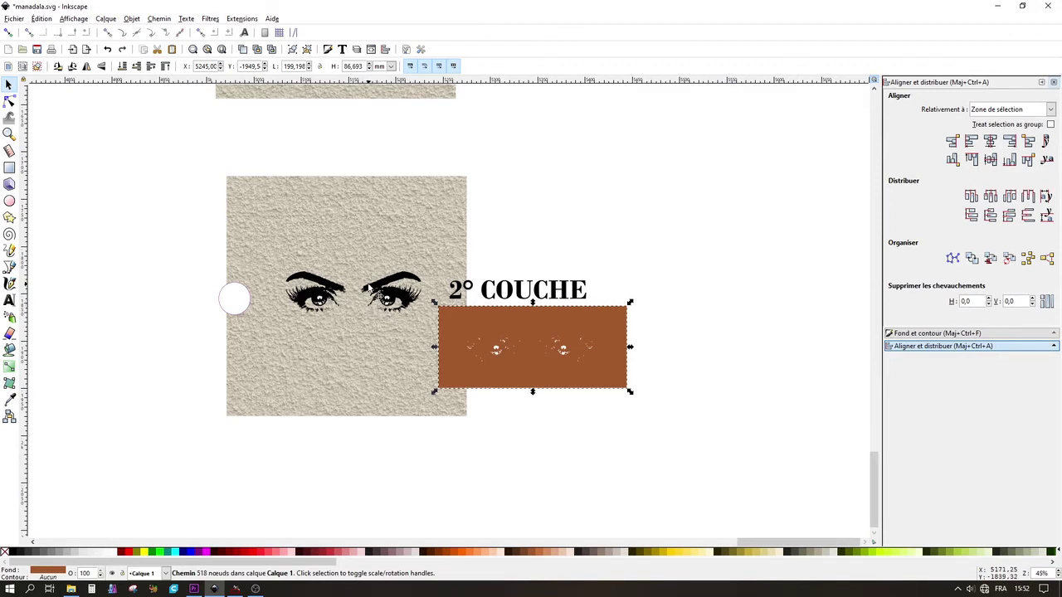
{"action": "scroll", "coordinate": [358, 292], "scroll_direction": "down", "scroll_amount": 1}
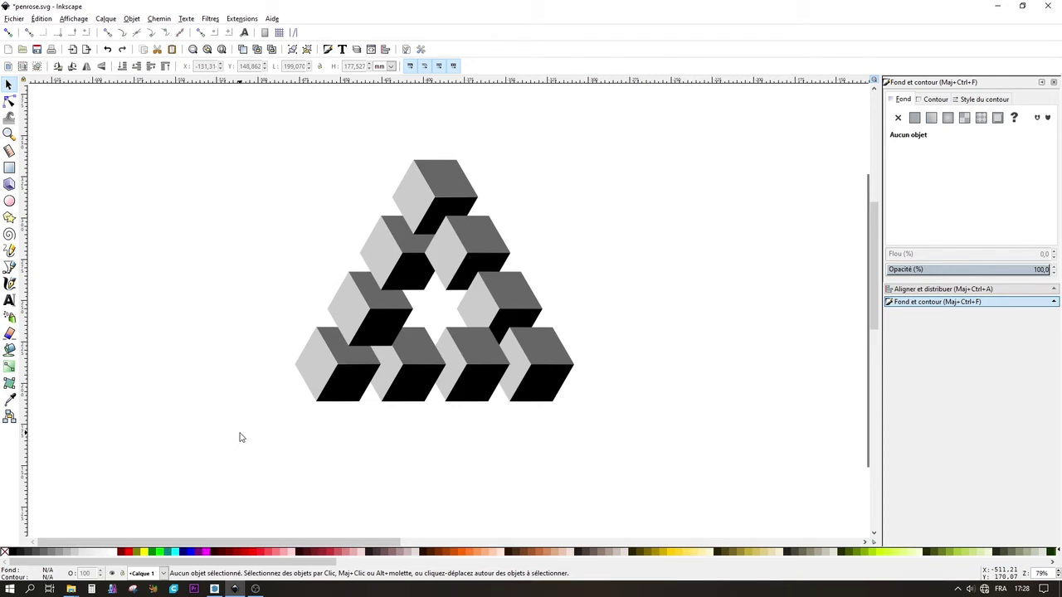
{"action": "scroll", "coordinate": [533, 332], "scroll_direction": "right", "scroll_amount": 10}
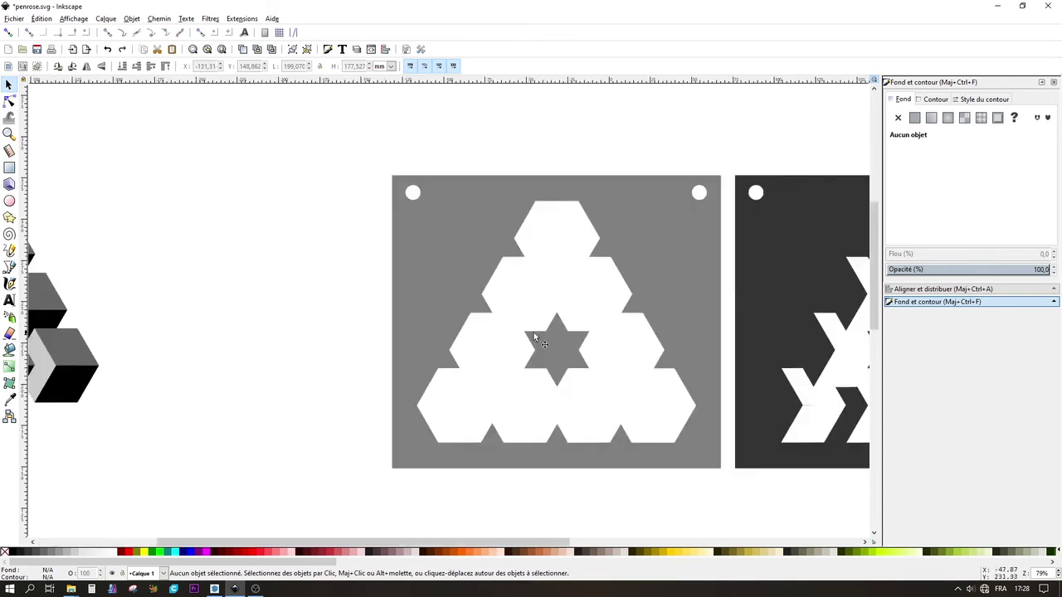
{"action": "scroll", "coordinate": [533, 332], "scroll_direction": "right", "scroll_amount": 4}
{"action": "scroll", "coordinate": [699, 280], "scroll_direction": "right", "scroll_amount": 10}
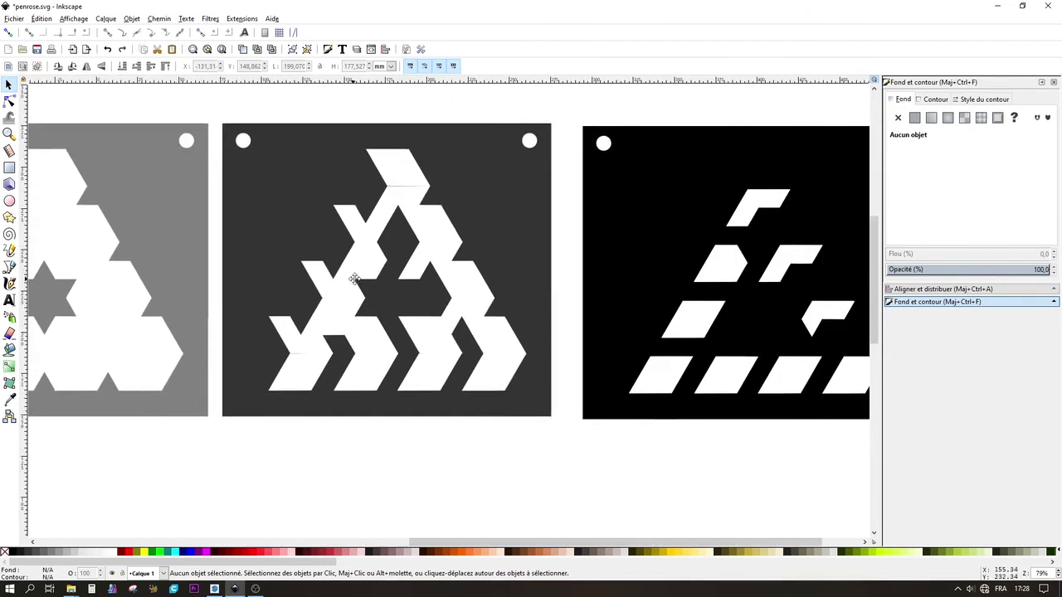
{"action": "scroll", "coordinate": [687, 268], "scroll_direction": "right", "scroll_amount": 1}
{"action": "scroll", "coordinate": [687, 268], "scroll_direction": "right", "scroll_amount": 7}
{"action": "scroll", "coordinate": [557, 268], "scroll_direction": "left", "scroll_amount": 6}
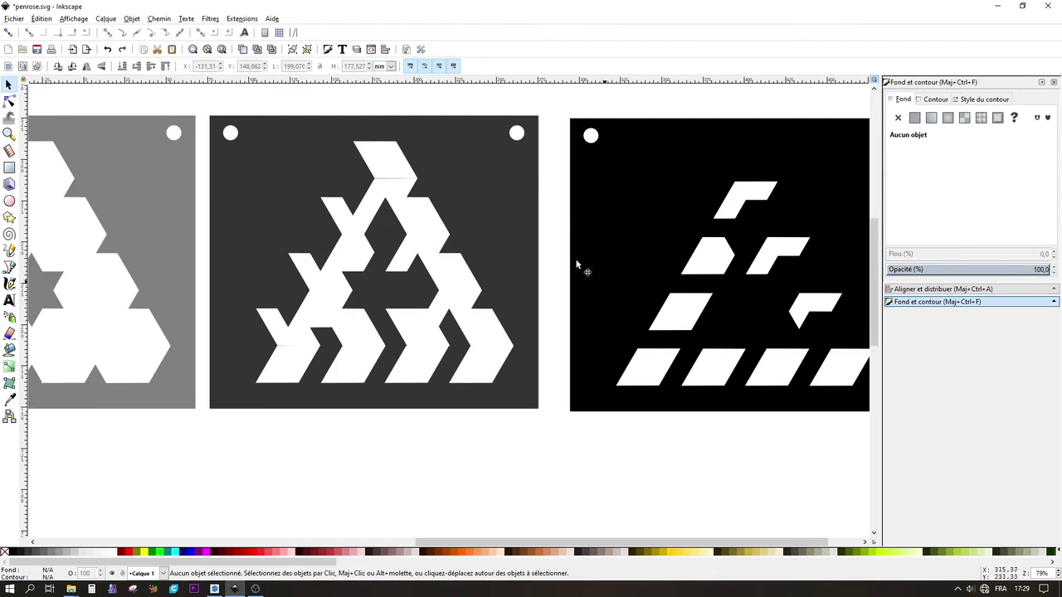
{"action": "scroll", "coordinate": [218, 343], "scroll_direction": "left", "scroll_amount": 6}
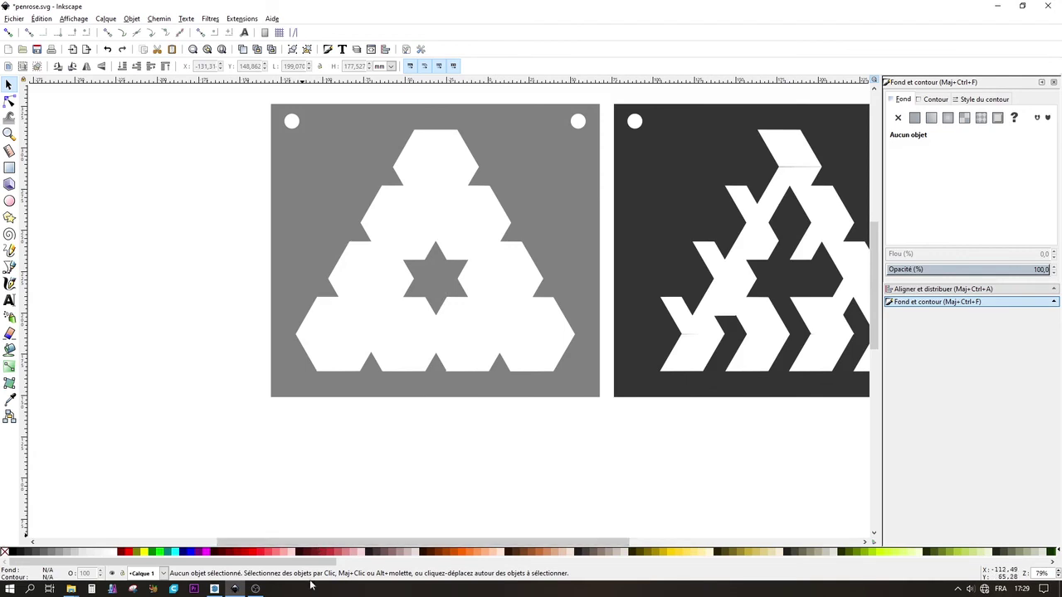
{"action": "mouse_move", "coordinate": [235, 589]}
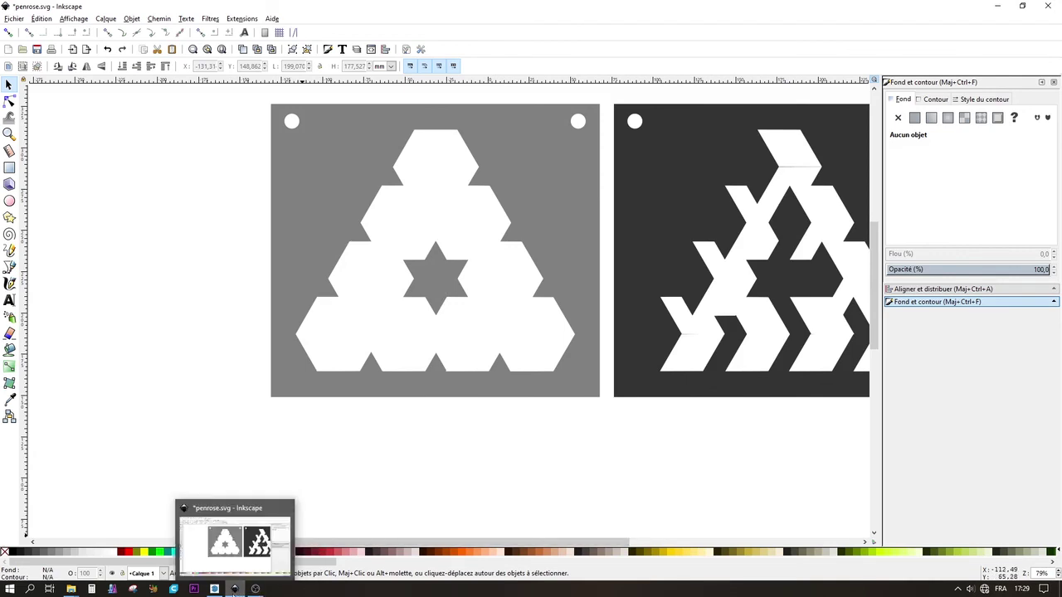
Switch to the SketchUp stencil model and orbit into a perspective view of the plates
{"action": "left_click", "coordinate": [214, 589]}
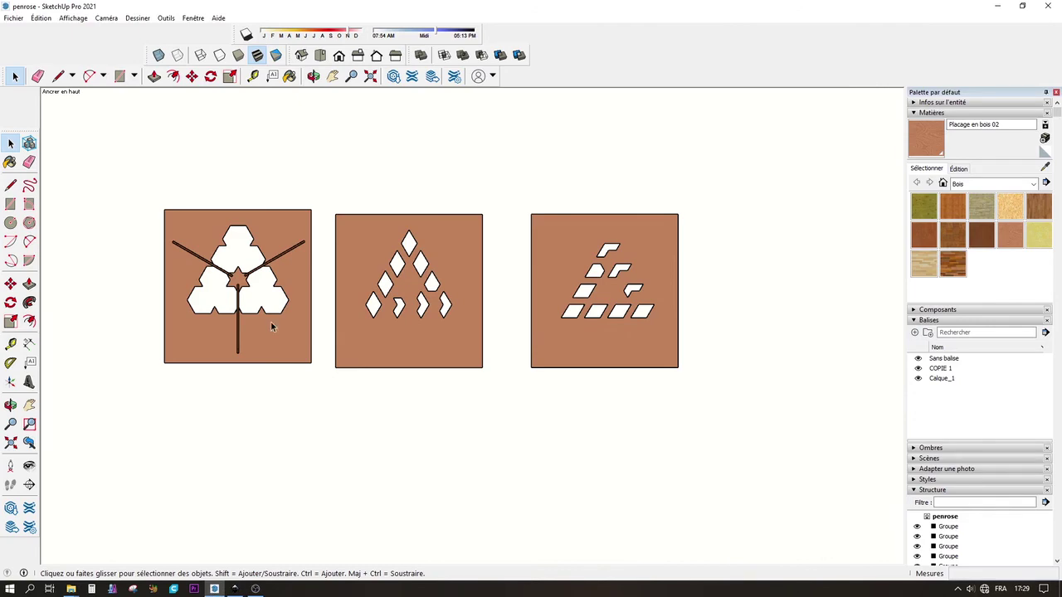
{"action": "mouse_move", "coordinate": [269, 325]}
{"action": "left_mouse_down"}
{"action": "mouse_move", "coordinate": [225, 209]}
{"action": "mouse_move", "coordinate": [340, 228]}
{"action": "mouse_move", "coordinate": [357, 249]}
{"action": "mouse_move", "coordinate": [482, 230]}
{"action": "left_mouse_up"}
{"action": "scroll", "coordinate": [224, 209], "scroll_direction": "up", "scroll_amount": 3}
{"action": "key", "text": "o"}
{"action": "key", "text": "space"}
{"action": "scroll", "coordinate": [566, 311], "scroll_direction": "up", "scroll_amount": 3}
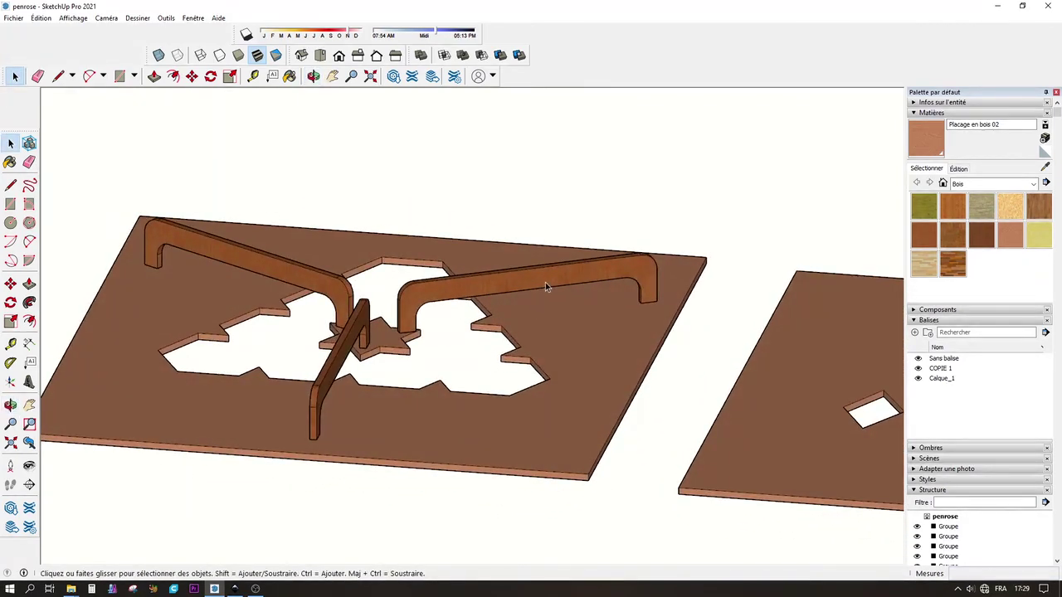
Lift the right-hand bracket off the first Penrose board with Move
{"action": "left_click", "coordinate": [548, 286]}
{"action": "key", "text": "m"}
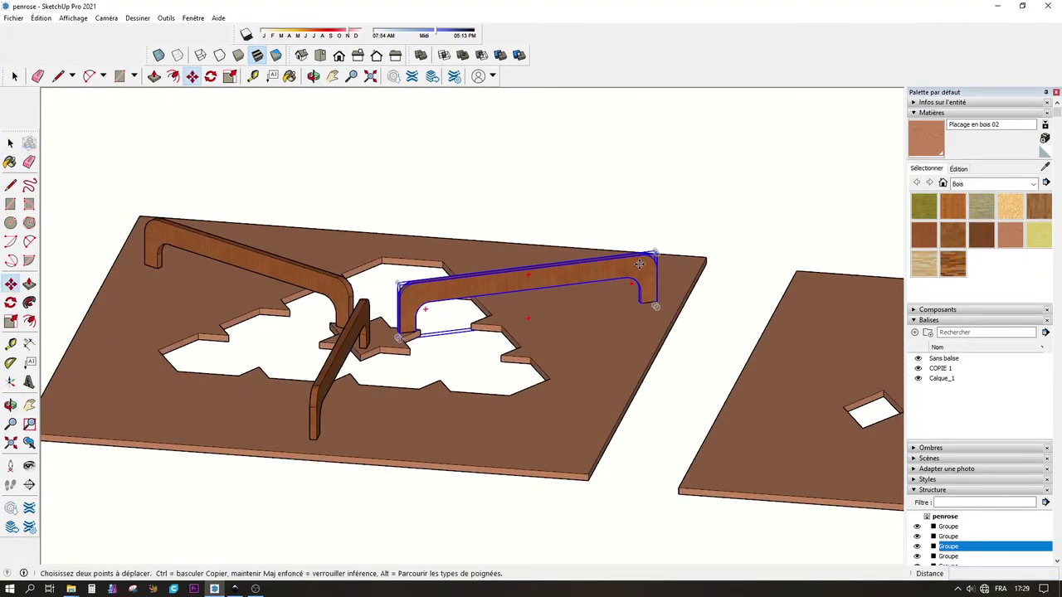
{"action": "left_click", "coordinate": [628, 274]}
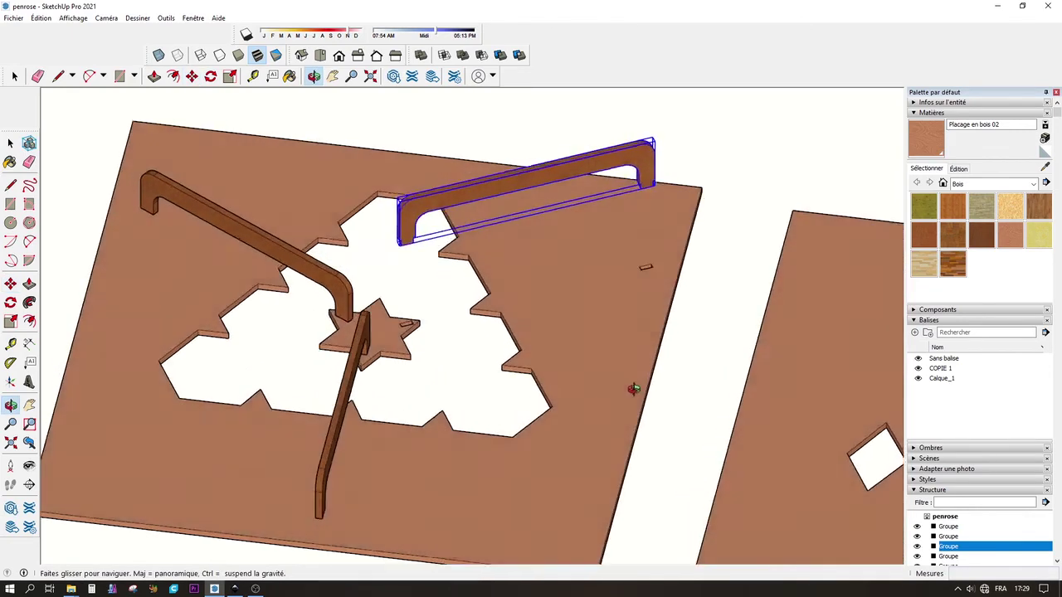
{"action": "scroll", "coordinate": [633, 386], "scroll_direction": "up", "scroll_amount": 3}
{"action": "key", "text": "w"}
{"action": "key", "text": "m"}
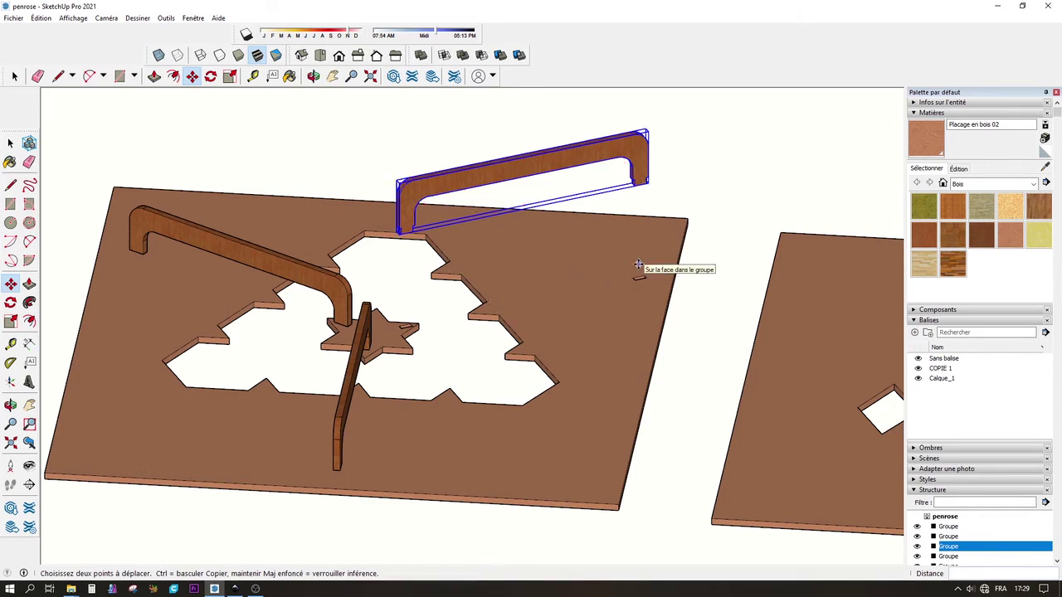
{"action": "scroll", "coordinate": [590, 280], "scroll_direction": "down", "scroll_amount": 3}
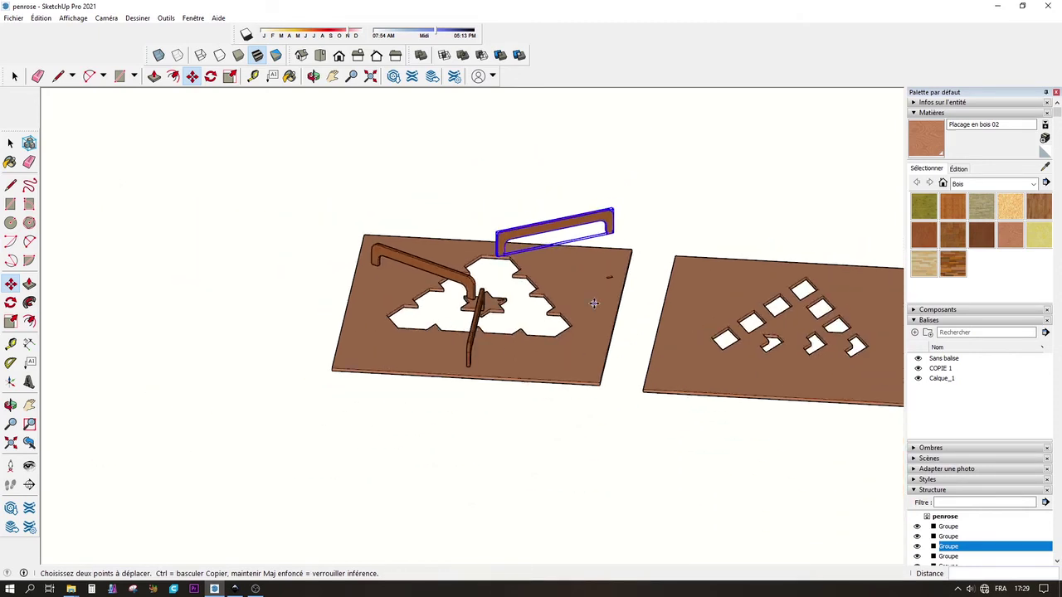
Drop the right bracket back on the board, then check it from top-down and tilted views
{"action": "left_click", "coordinate": [594, 304]}
{"action": "key", "text": "o"}
{"action": "left_click_drag", "start_coordinate": [498, 180], "coordinate": [521, 351]}
{"action": "left_click_drag", "start_coordinate": [600, 289], "coordinate": [517, 285]}
{"action": "key", "text": "space"}
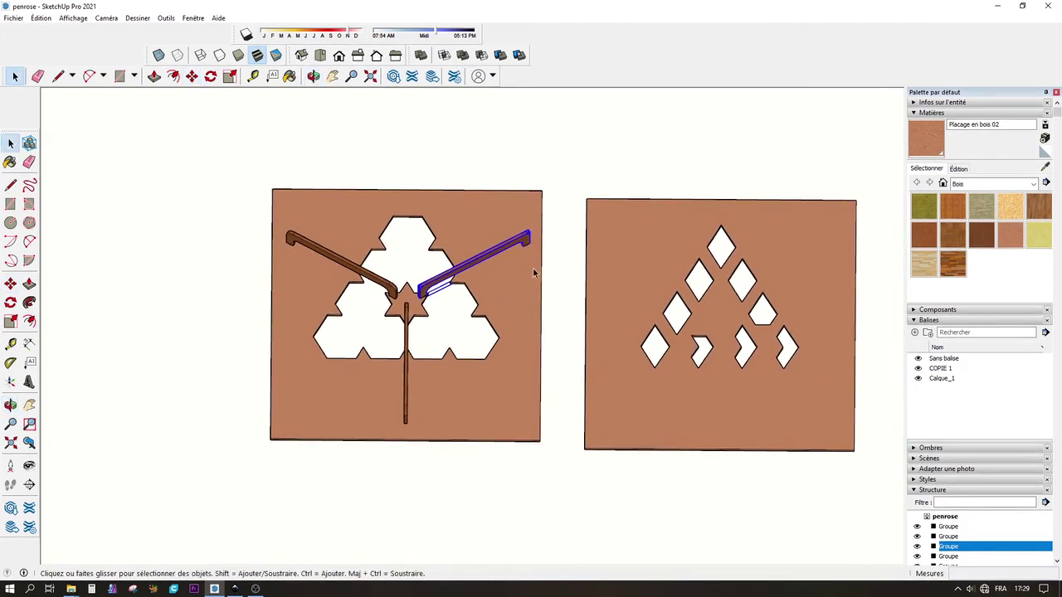
{"action": "left_click", "coordinate": [486, 166]}
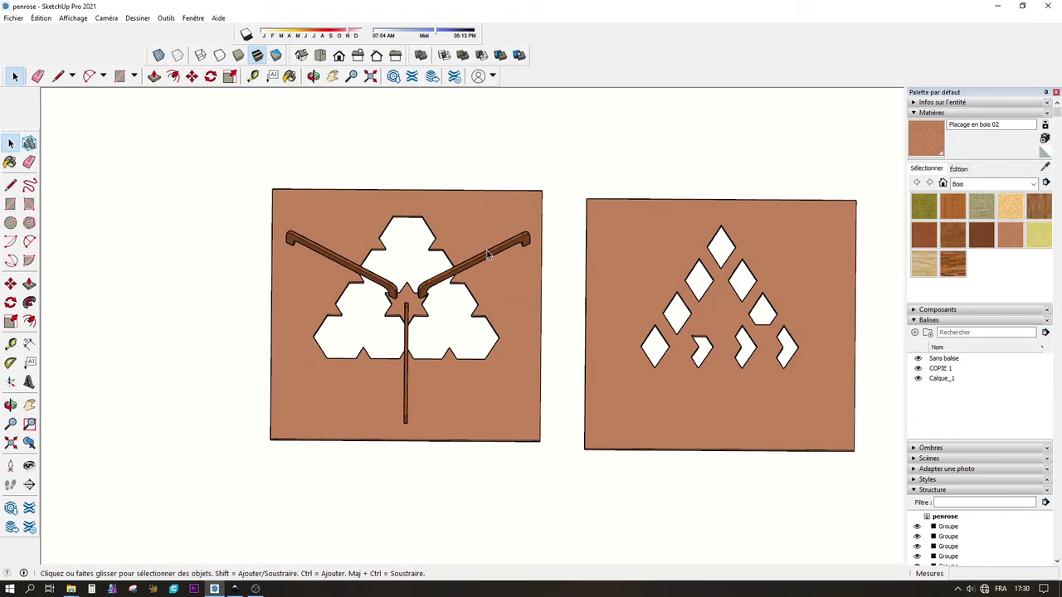
{"action": "mouse_move", "coordinate": [500, 286]}
{"action": "left_mouse_down"}
{"action": "mouse_move", "coordinate": [474, 171]}
{"action": "mouse_move", "coordinate": [522, 290]}
{"action": "left_mouse_up"}
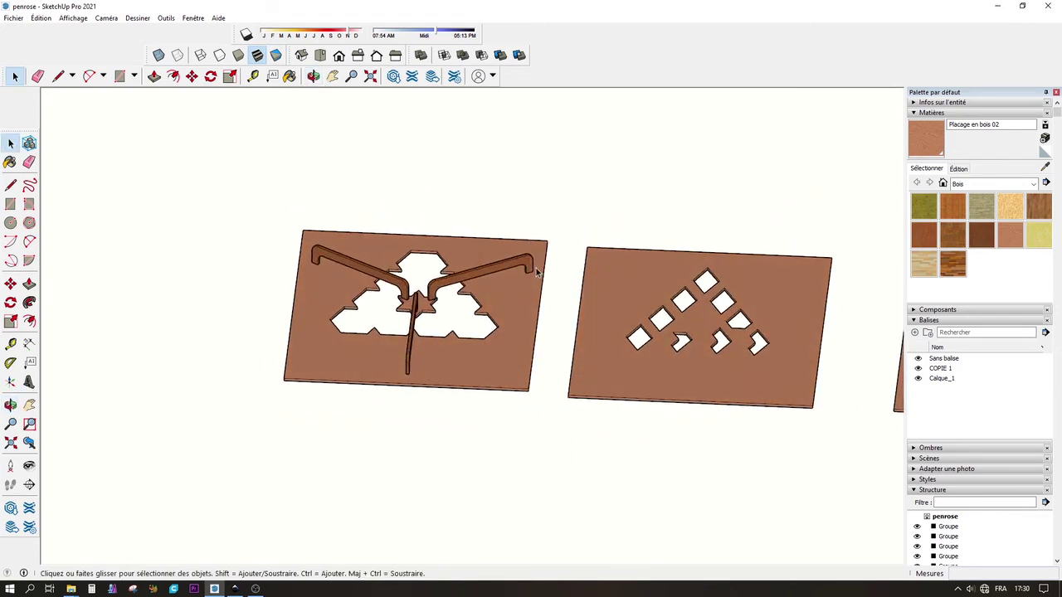